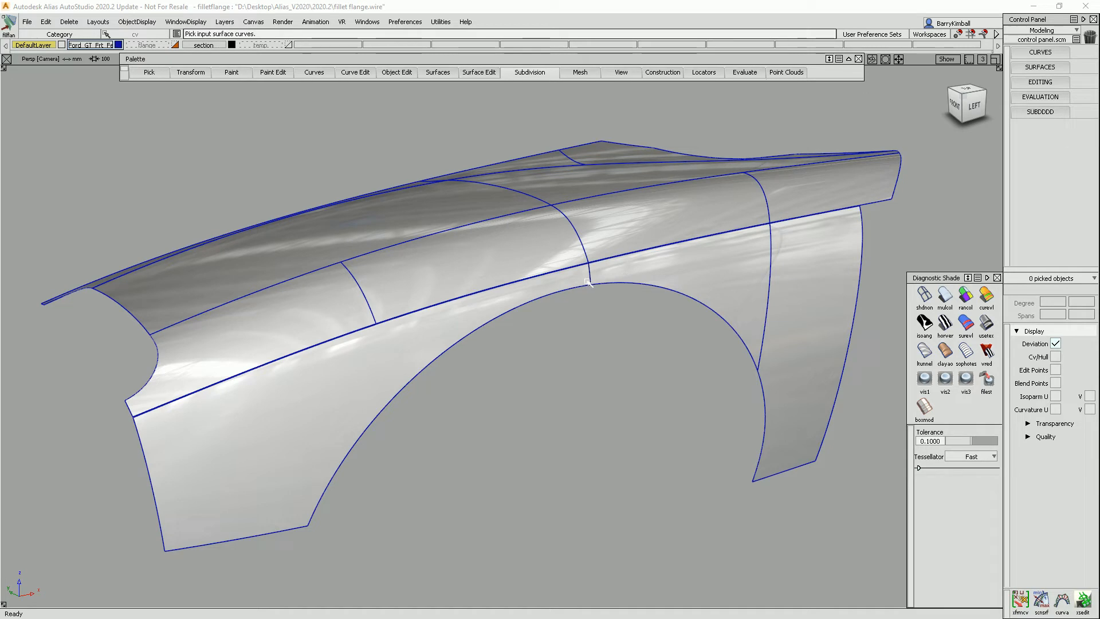
# Open the Fillet Flange tool options to review its settings, then close them.
pyautogui.click(445, 73)
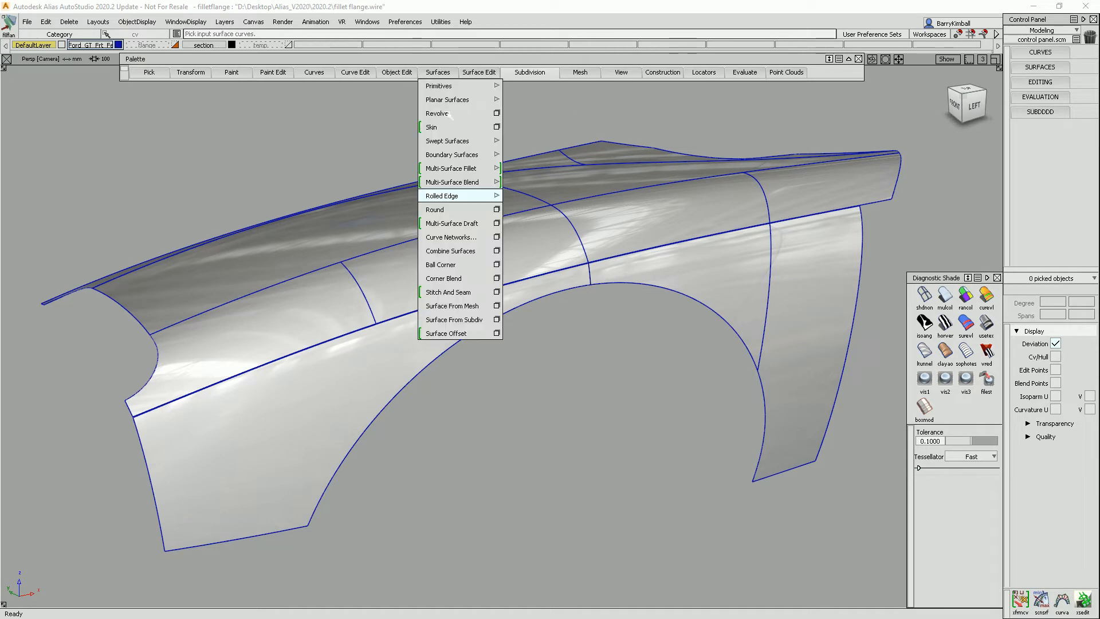
pyautogui.moveTo(469, 195)
pyautogui.click(525, 196)
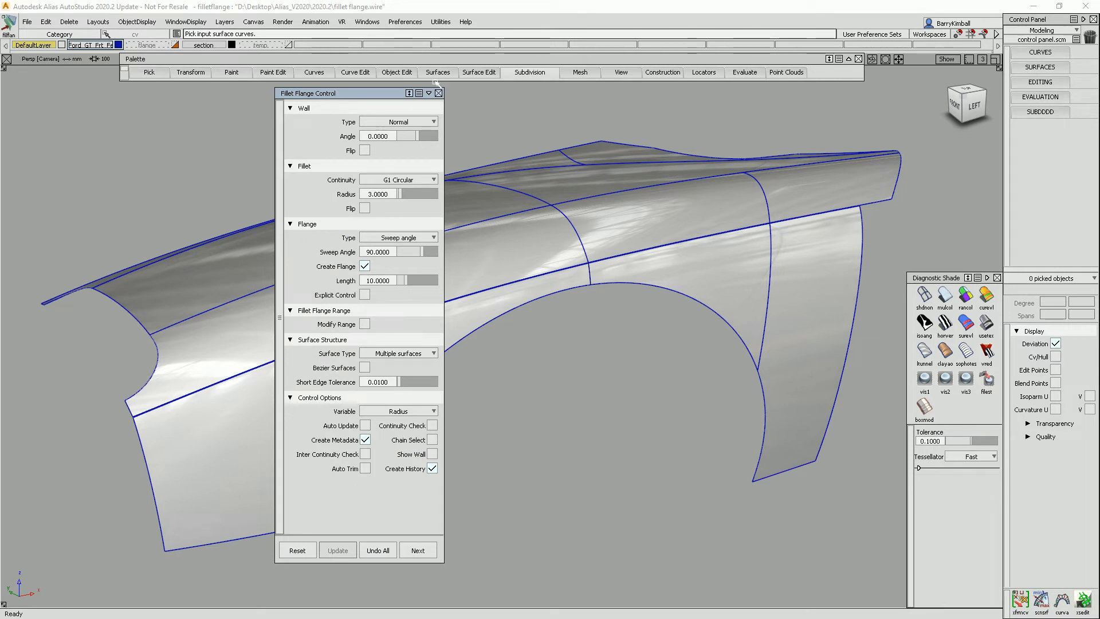
pyautogui.click(438, 93)
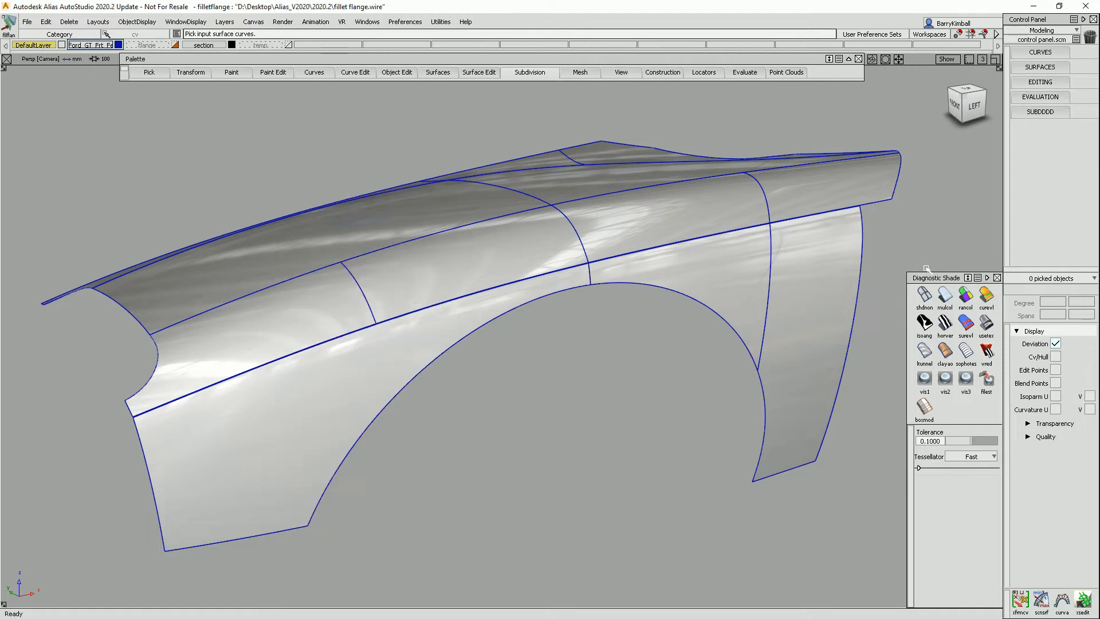
# Switch to the FOR IMAGE view bookmark to view the reference fender photo, then return to the MODEL bookmark.
pyautogui.click(924, 294)
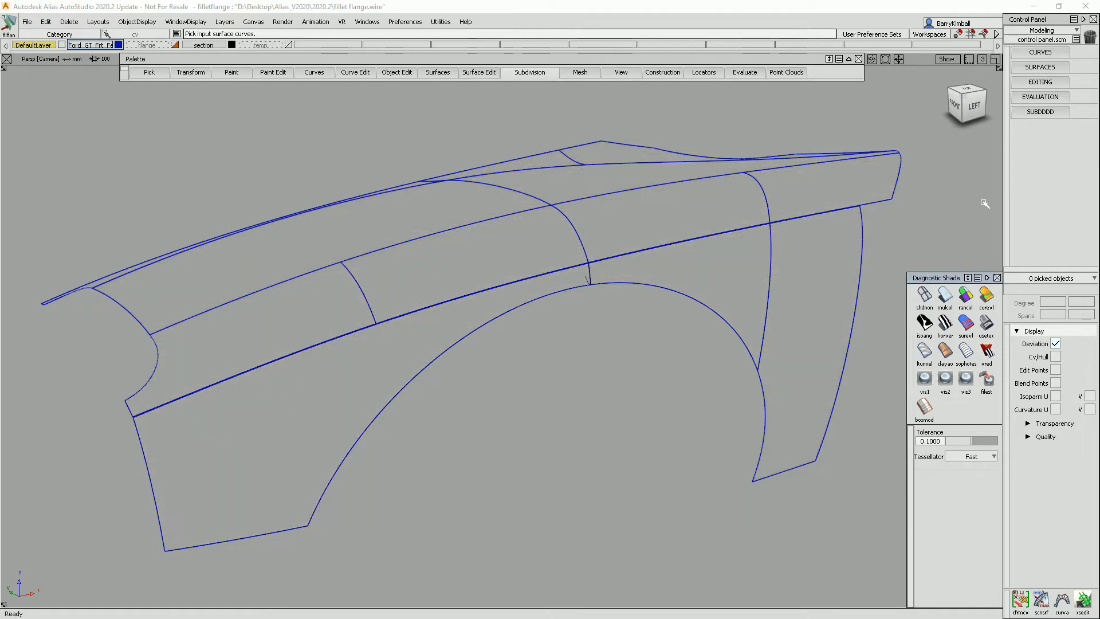
pyautogui.moveTo(981, 204)
pyautogui.click(988, 239)
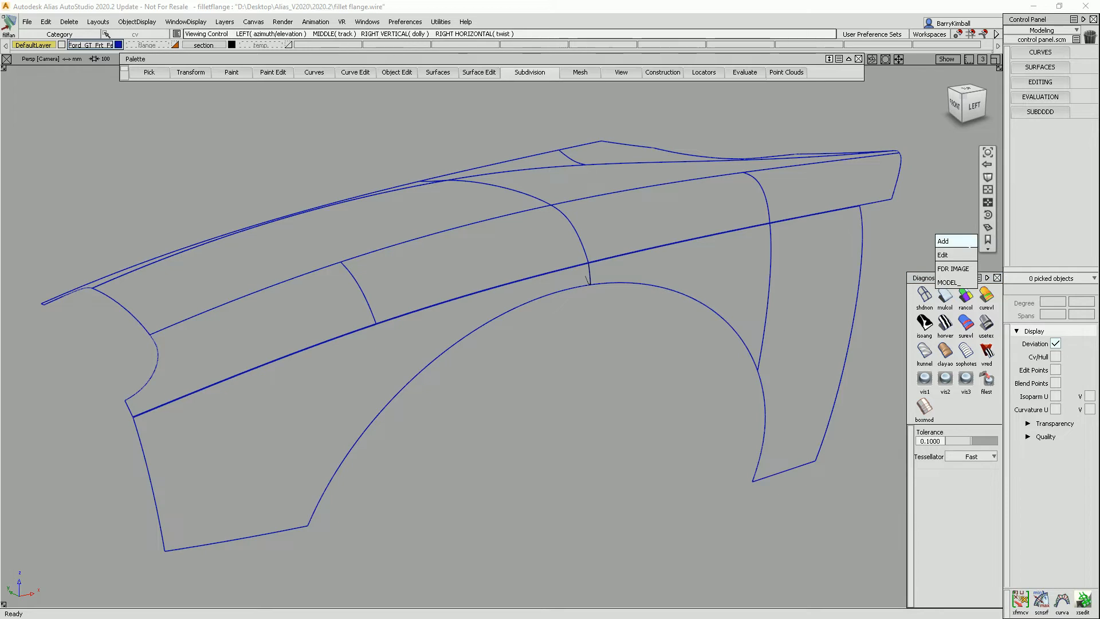
pyautogui.click(966, 269)
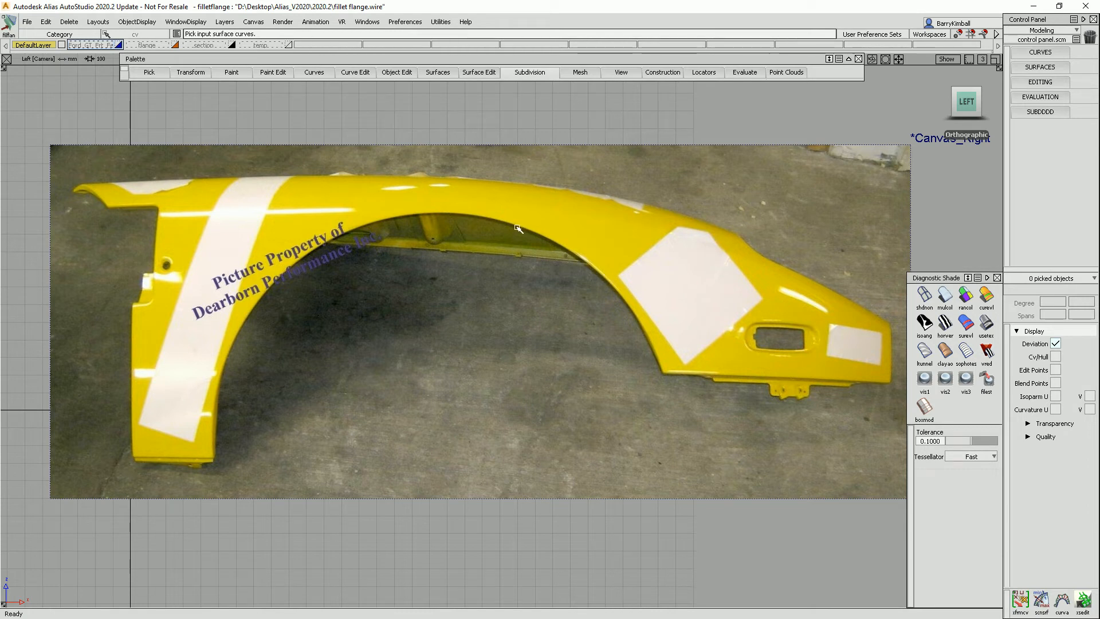
pyautogui.click(988, 240)
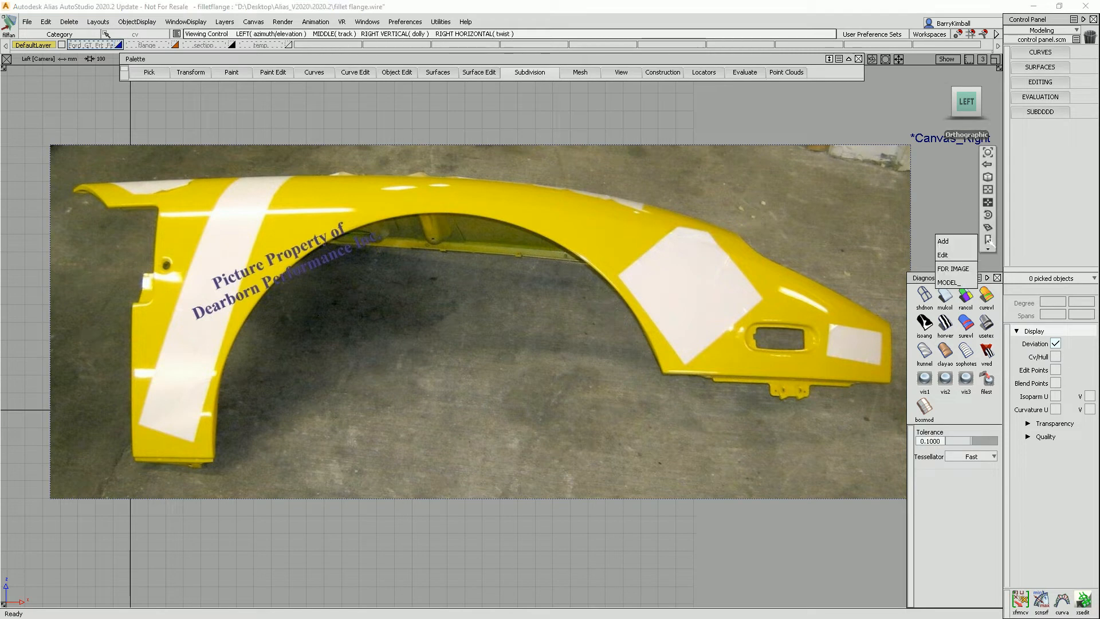
pyautogui.click(951, 282)
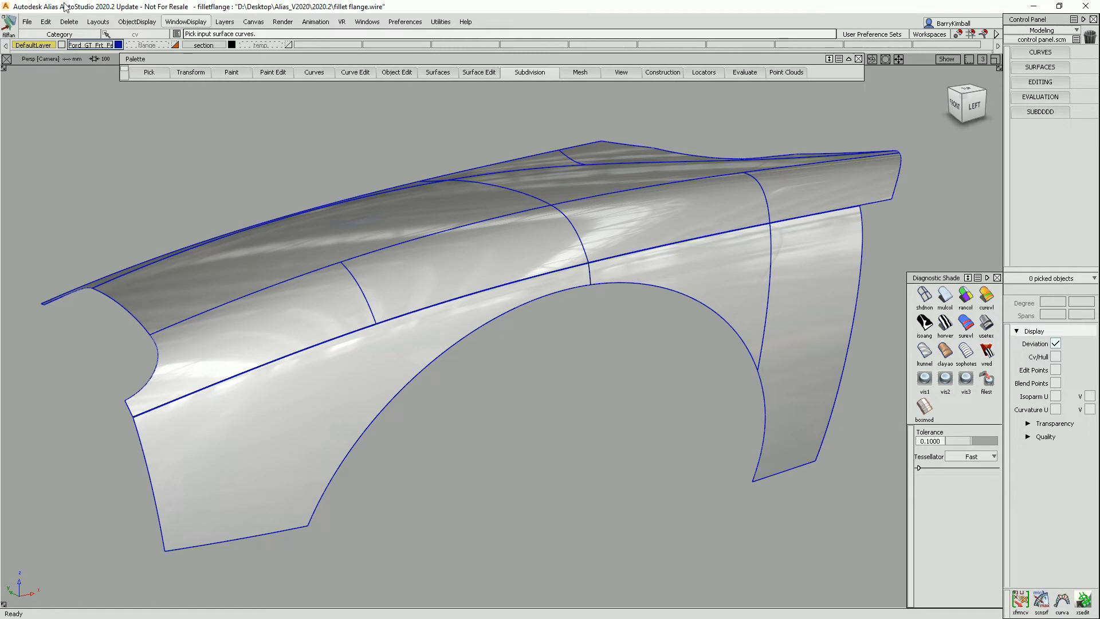
# Show the flange layer and inspect the existing fillet flange around the wheel arch from several views.
pyautogui.click(175, 45)
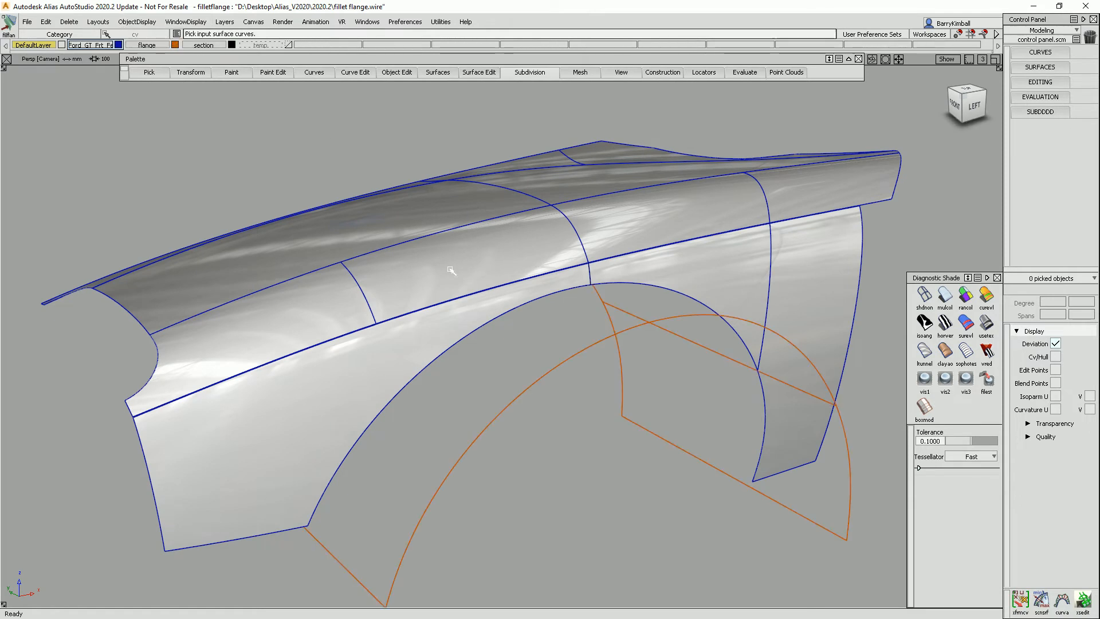
pyautogui.click(943, 296)
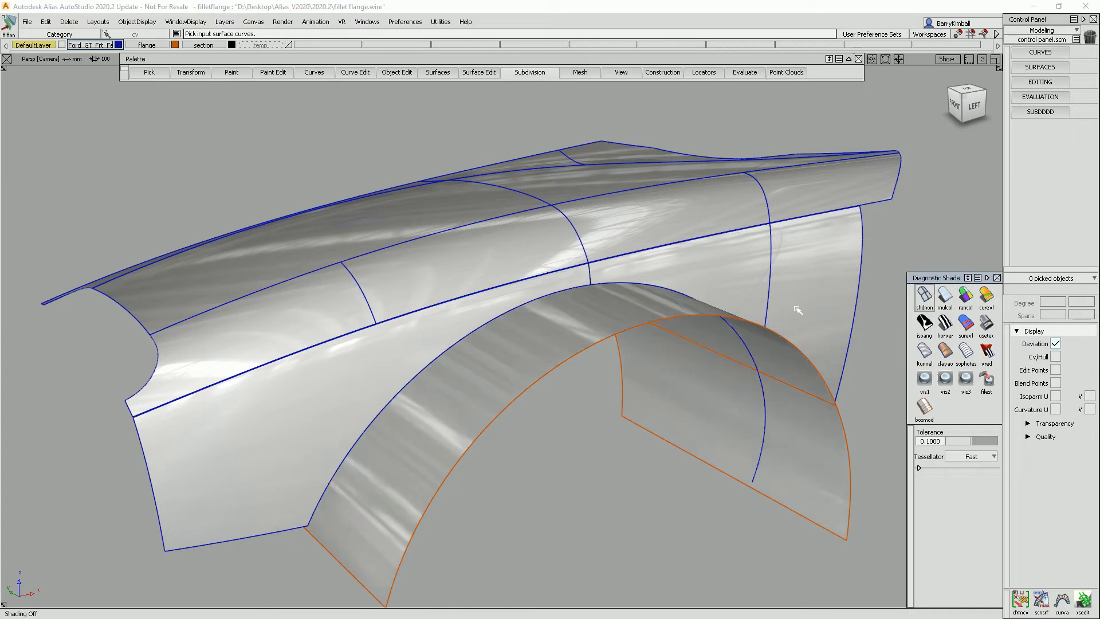
pyautogui.keyDown('alt'); pyautogui.keyDown('shift'); pyautogui.moveTo(719, 352); pyautogui.dragTo(653, 334); pyautogui.keyUp('shift'); pyautogui.keyUp('alt')
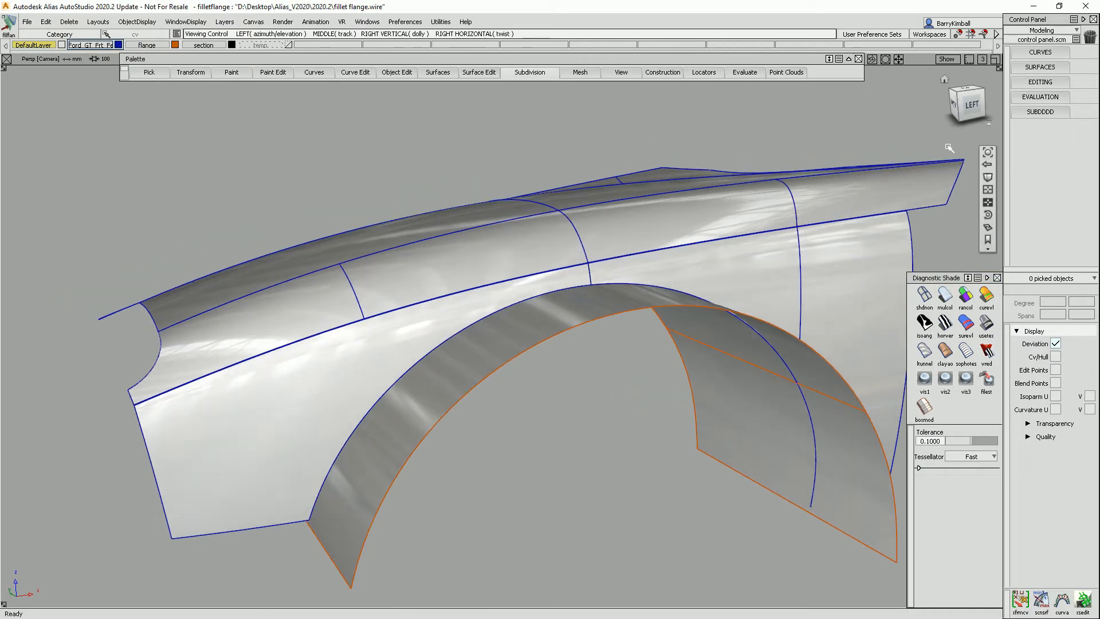
pyautogui.click(971, 104)
pyautogui.keyDown('alt'); pyautogui.keyDown('shift'); pyautogui.moveTo(732, 228); pyautogui.dragTo(634, 189, button='middle'); pyautogui.keyUp('shift'); pyautogui.keyUp('alt')
pyautogui.keyDown('alt'); pyautogui.keyDown('shift'); pyautogui.moveTo(634, 189); pyautogui.dragTo(634, 222); pyautogui.keyUp('shift'); pyautogui.keyUp('alt')
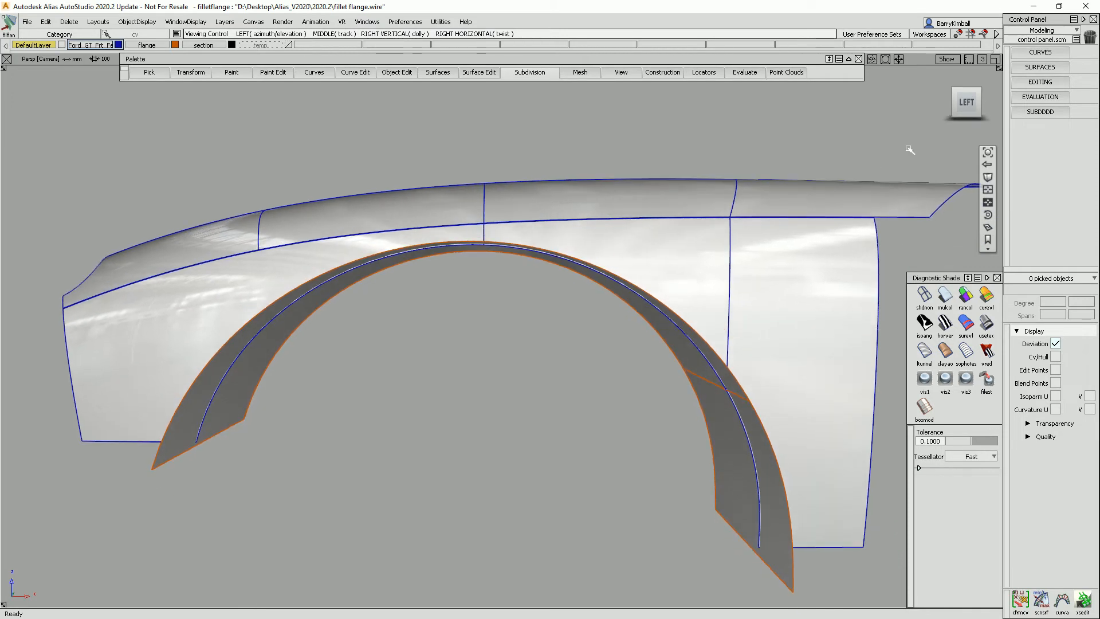
pyautogui.click(988, 123)
pyautogui.click(938, 157)
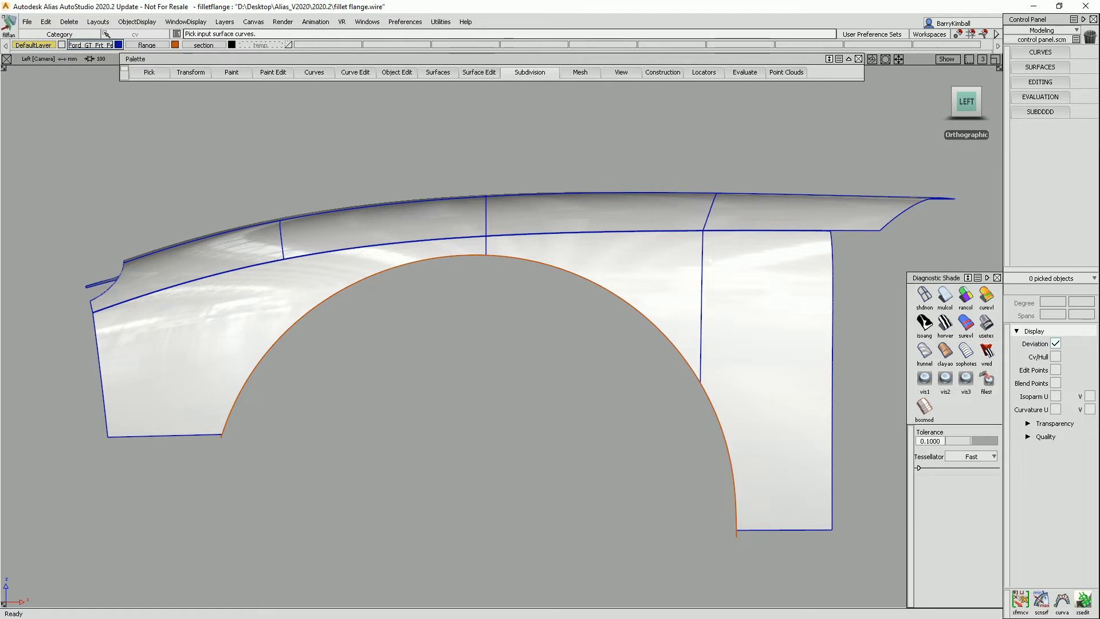
pyautogui.keyDown('alt'); pyautogui.keyDown('shift'); pyautogui.moveTo(425, 322); pyautogui.dragTo(633, 277); pyautogui.keyUp('shift'); pyautogui.keyUp('alt')
pyautogui.keyDown('alt'); pyautogui.keyDown('shift'); pyautogui.moveTo(467, 304); pyautogui.dragTo(441, 301); pyautogui.keyUp('shift'); pyautogui.keyUp('alt')
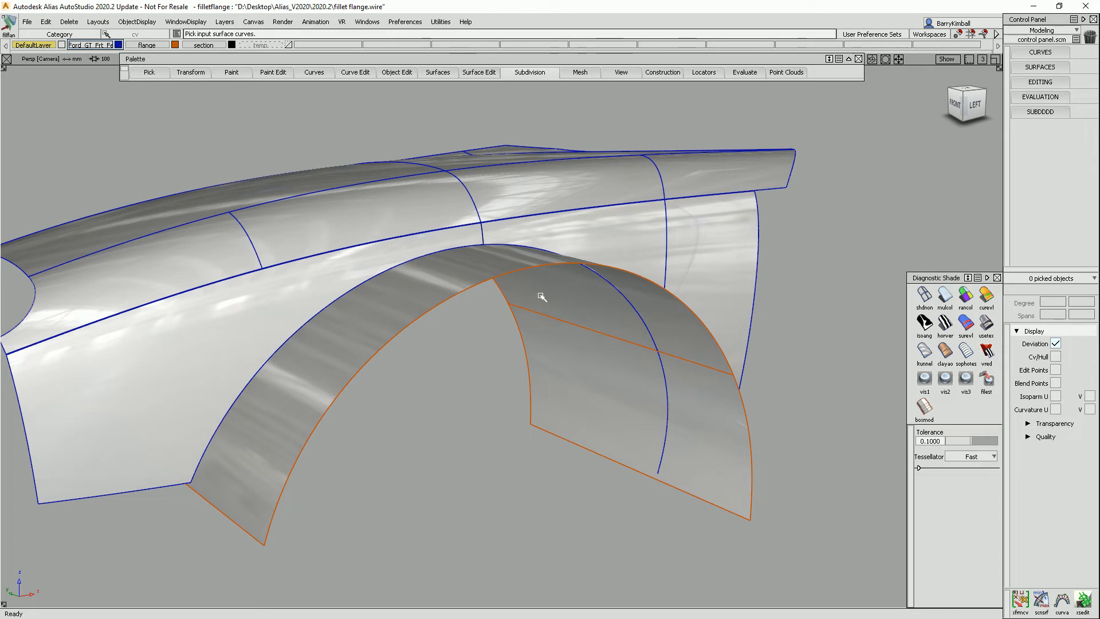
pyautogui.keyDown('alt'); pyautogui.keyDown('shift'); pyautogui.moveTo(714, 414); pyautogui.dragTo(626, 405); pyautogui.keyUp('shift'); pyautogui.keyUp('alt')
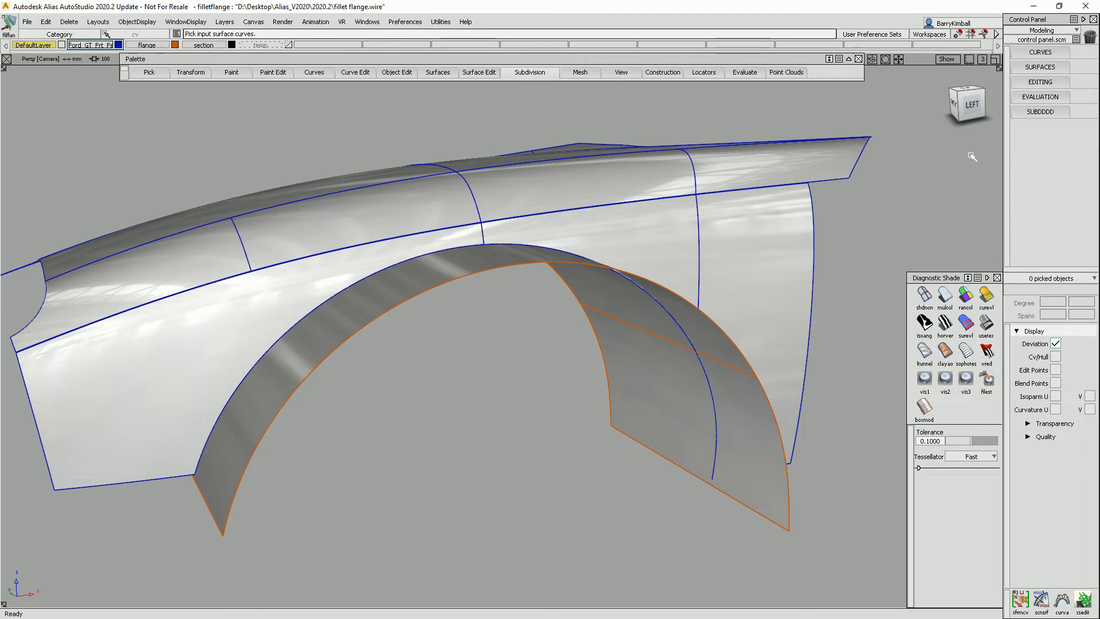
pyautogui.keyDown('alt'); pyautogui.keyDown('shift'); pyautogui.click(972, 105); pyautogui.keyUp('shift'); pyautogui.keyUp('alt')
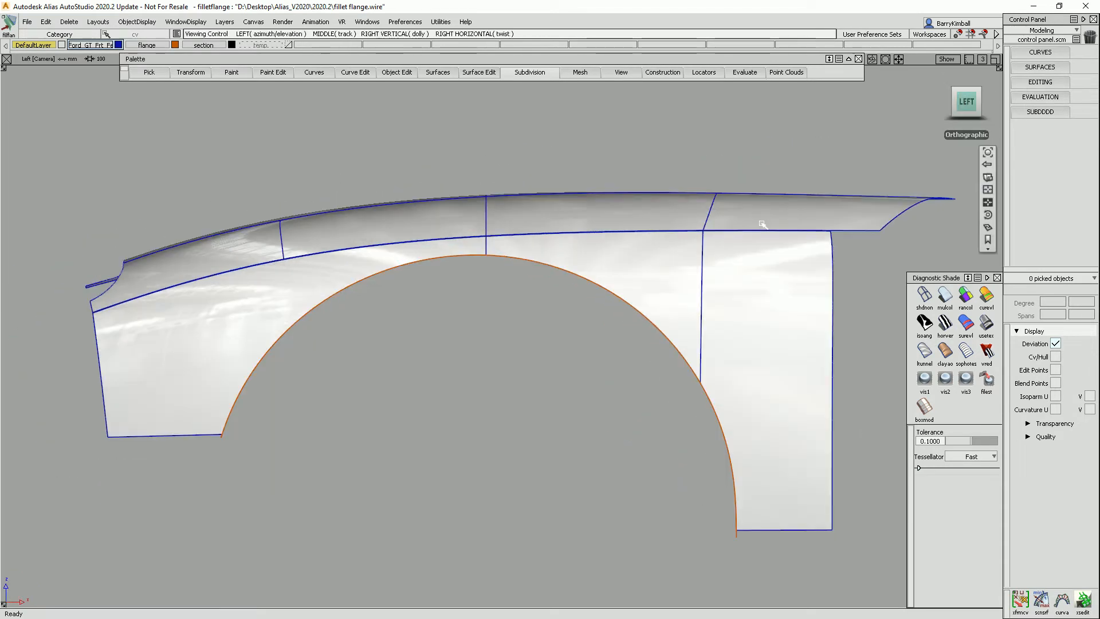
pyautogui.keyDown('alt'); pyautogui.keyDown('shift'); pyautogui.moveTo(550, 351); pyautogui.dragTo(520, 241, button='right'); pyautogui.keyUp('shift'); pyautogui.keyUp('alt')
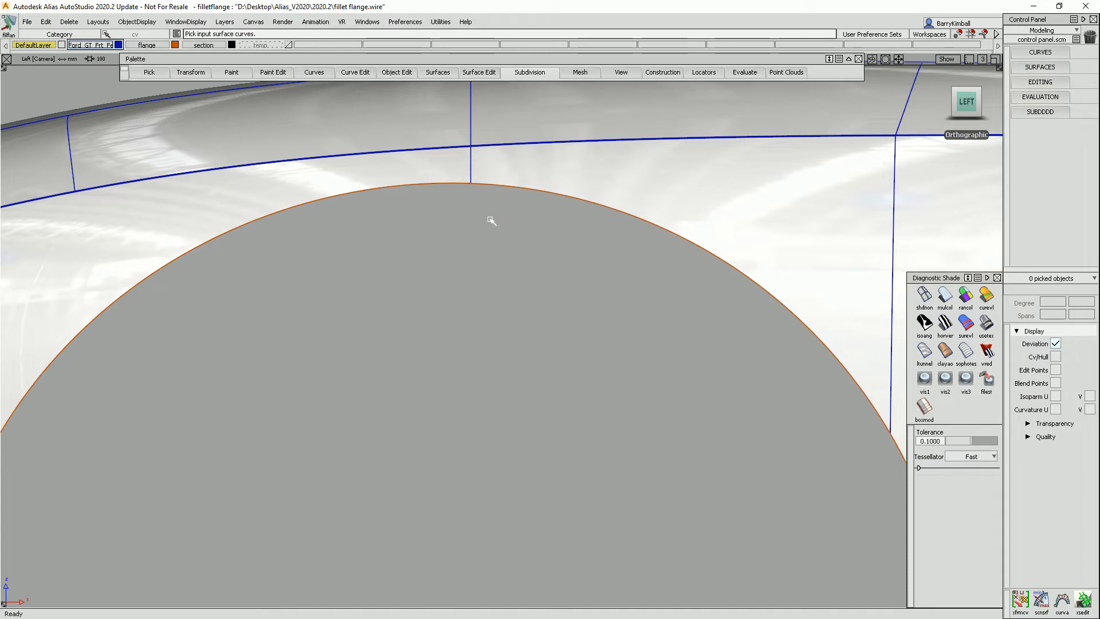
pyautogui.keyDown('alt'); pyautogui.keyDown('shift'); pyautogui.moveTo(287, 233); pyautogui.dragTo(439, 122); pyautogui.keyUp('shift'); pyautogui.keyUp('alt')
# Hide the flange layer and examine the wheel-arch edge and its cross-section in wireframe.
pyautogui.click(176, 46)
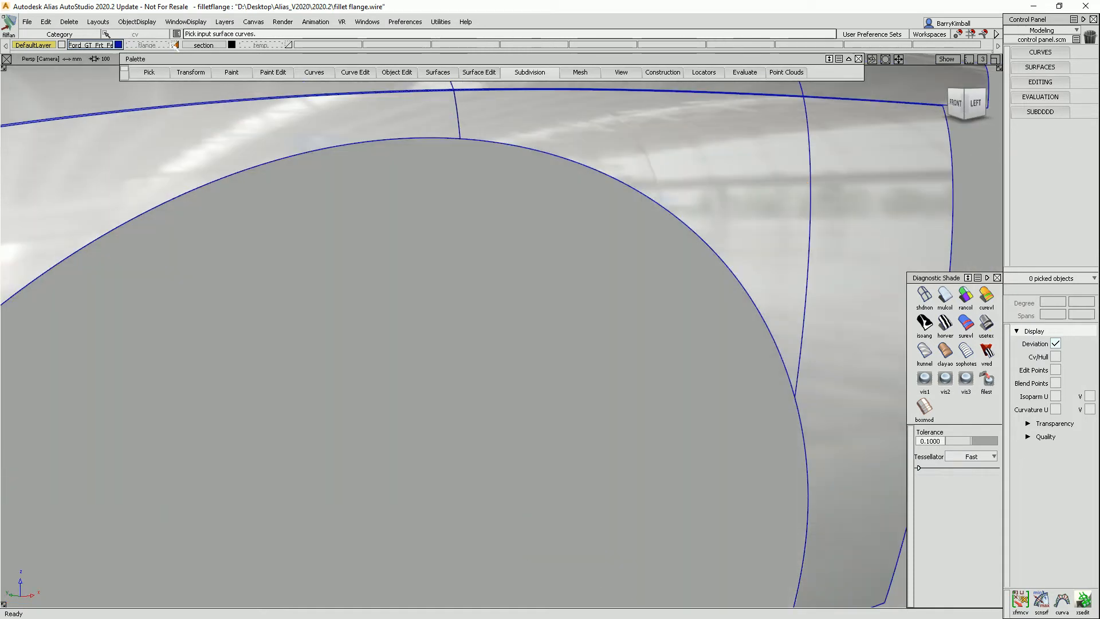
pyautogui.keyDown('alt'); pyautogui.keyDown('shift'); pyautogui.moveTo(386, 216); pyautogui.dragTo(879, 319); pyautogui.keyUp('shift'); pyautogui.keyUp('alt')
pyautogui.click(924, 295)
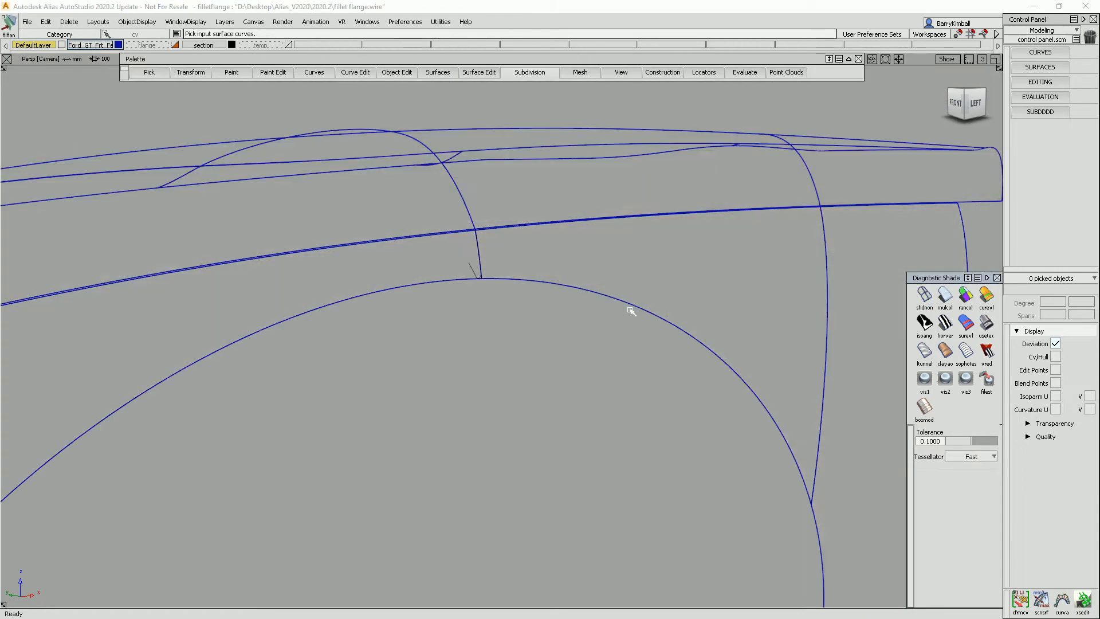
pyautogui.keyDown('alt'); pyautogui.keyDown('shift'); pyautogui.moveTo(467, 278); pyautogui.dragTo(509, 265); pyautogui.keyUp('shift'); pyautogui.keyUp('alt')
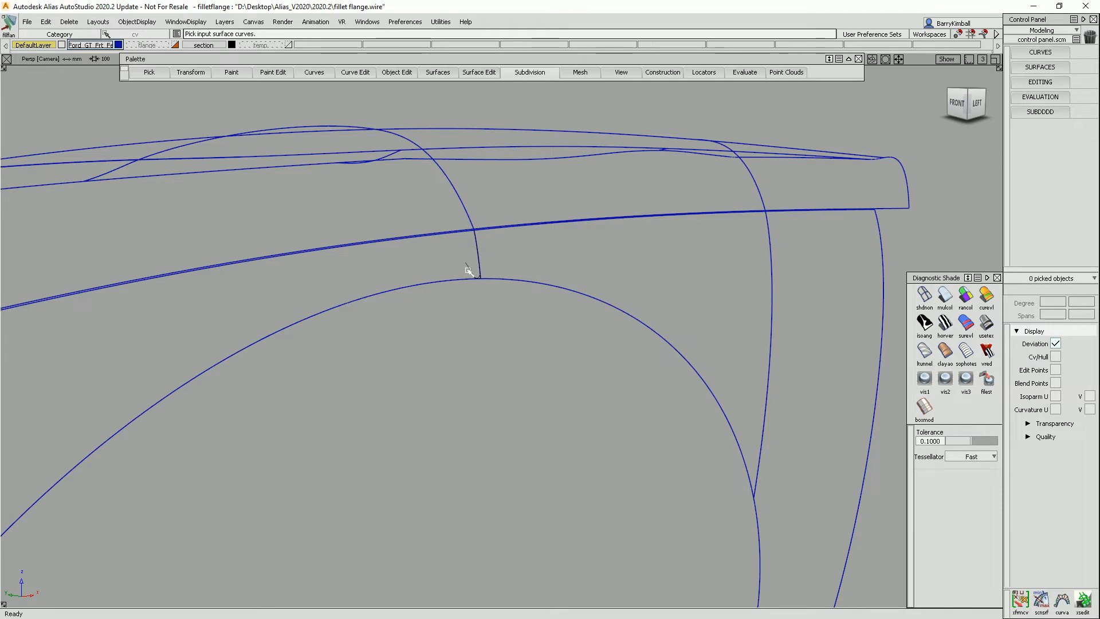
pyautogui.moveTo(966, 172)
pyautogui.click(956, 103)
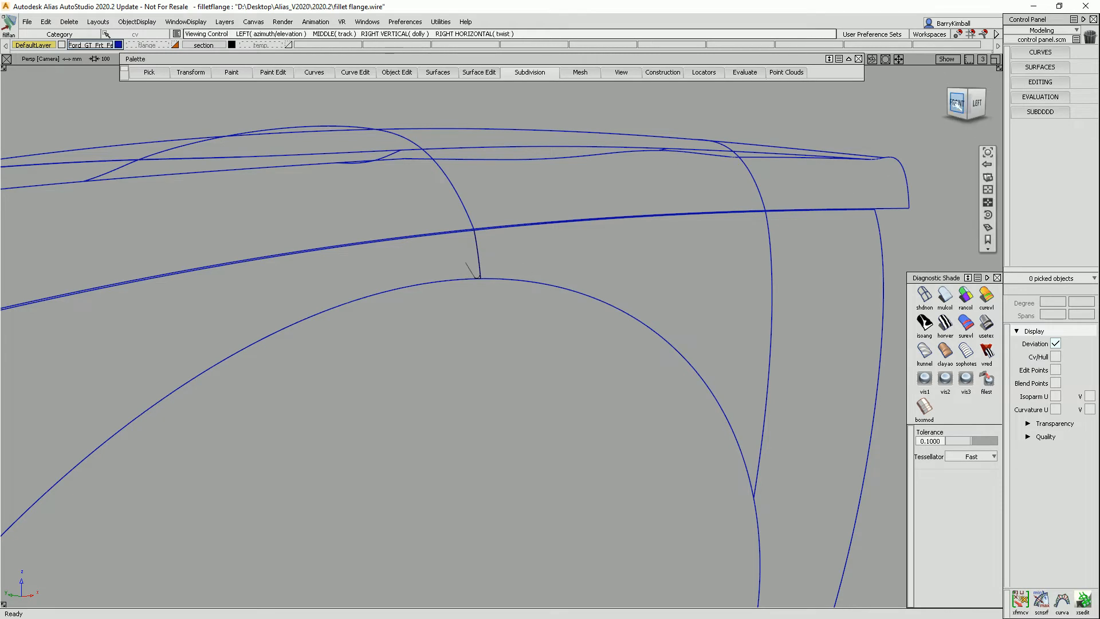
pyautogui.keyDown('alt'); pyautogui.keyDown('shift'); pyautogui.moveTo(559, 358); pyautogui.dragTo(636, 431, button='right'); pyautogui.keyUp('shift'); pyautogui.keyUp('alt')
pyautogui.keyDown('alt'); pyautogui.keyDown('shift'); pyautogui.moveTo(636, 431); pyautogui.dragTo(640, 300, button='middle'); pyautogui.keyUp('shift'); pyautogui.keyUp('alt')
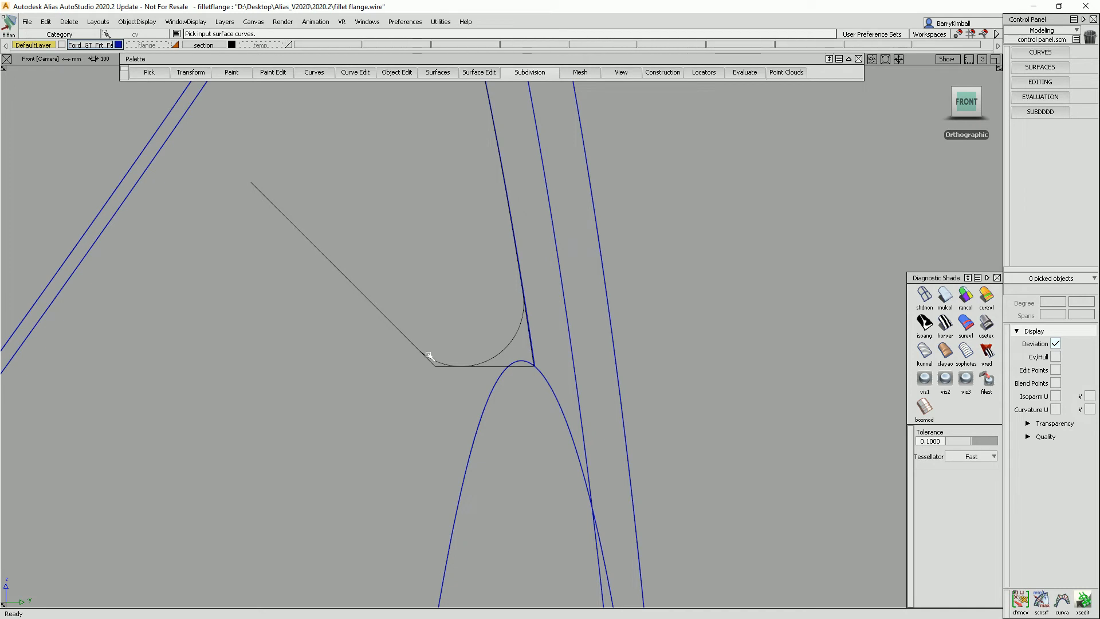
pyautogui.keyDown('alt'); pyautogui.keyDown('shift'); pyautogui.moveTo(453, 303); pyautogui.dragTo(462, 345, button='right'); pyautogui.keyUp('shift'); pyautogui.keyUp('alt')
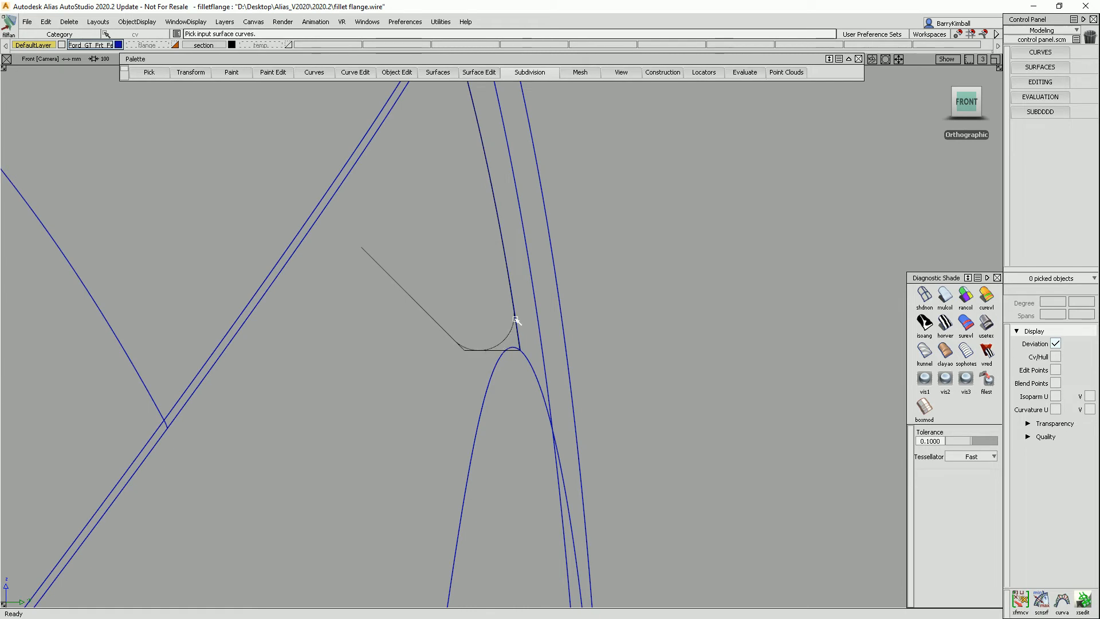
pyautogui.keyDown('alt'); pyautogui.keyDown('shift'); pyautogui.moveTo(471, 351); pyautogui.dragTo(427, 168); pyautogui.keyUp('shift'); pyautogui.keyUp('alt')
pyautogui.keyDown('alt'); pyautogui.keyDown('shift'); pyautogui.moveTo(621, 268); pyautogui.dragTo(619, 411, button='middle'); pyautogui.keyUp('shift'); pyautogui.keyUp('alt')
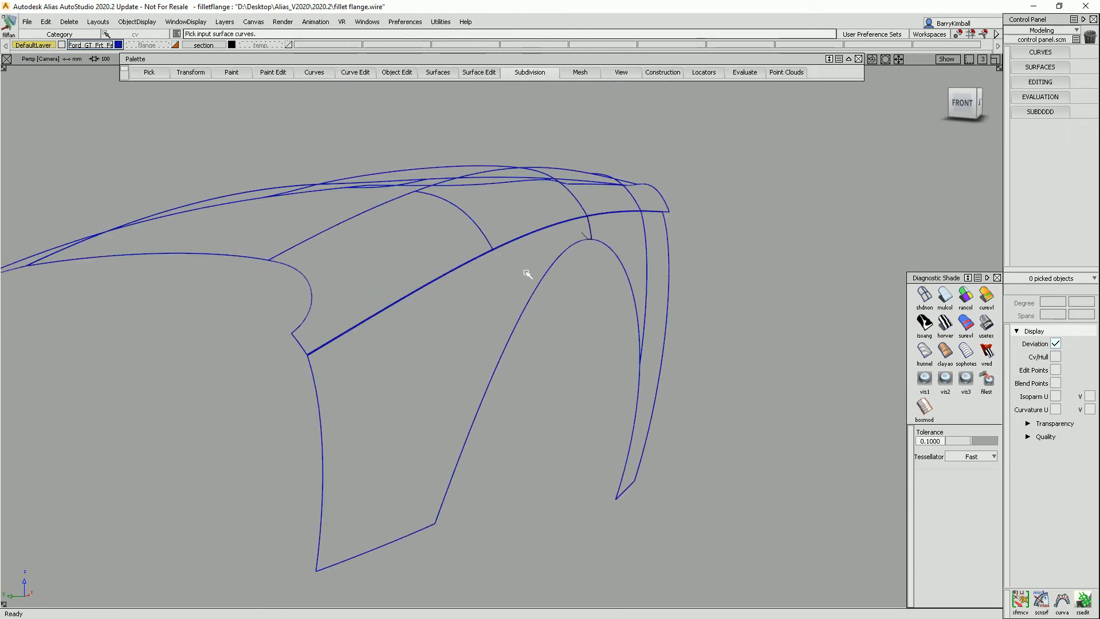
pyautogui.hotkey('shift', 'alt')
pyautogui.keyDown('alt'); pyautogui.keyDown('shift'); pyautogui.moveTo(575, 290); pyautogui.dragTo(526, 299); pyautogui.keyUp('shift'); pyautogui.keyUp('alt')
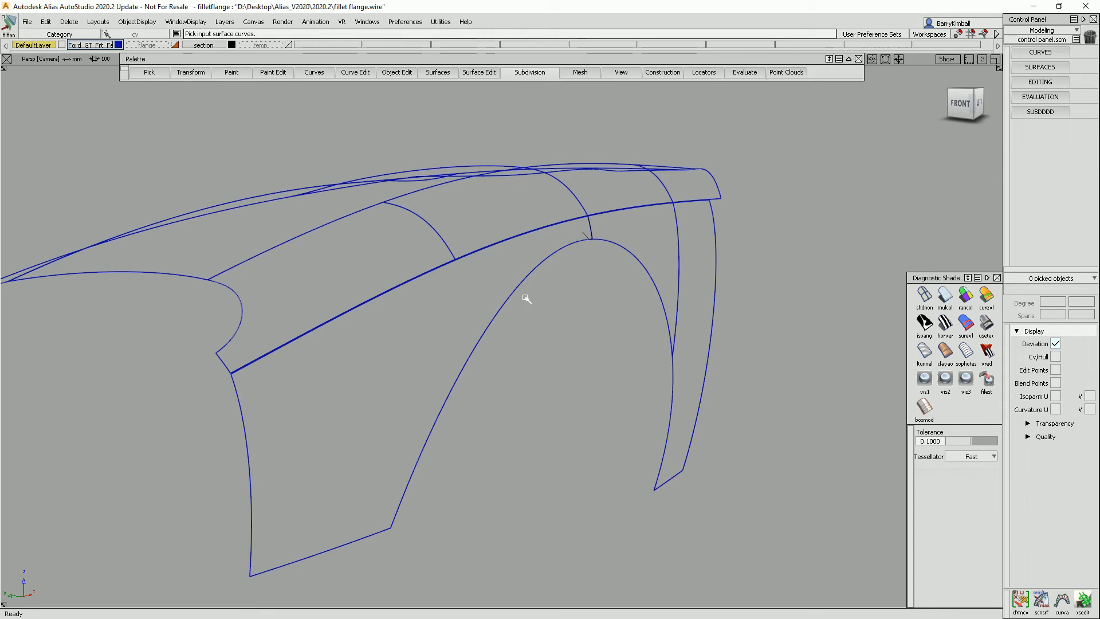
# Open the Fillet Flange tool options and reset the tool to its default settings.
pyautogui.click(438, 72)
pyautogui.moveTo(464, 195)
pyautogui.click(534, 196)
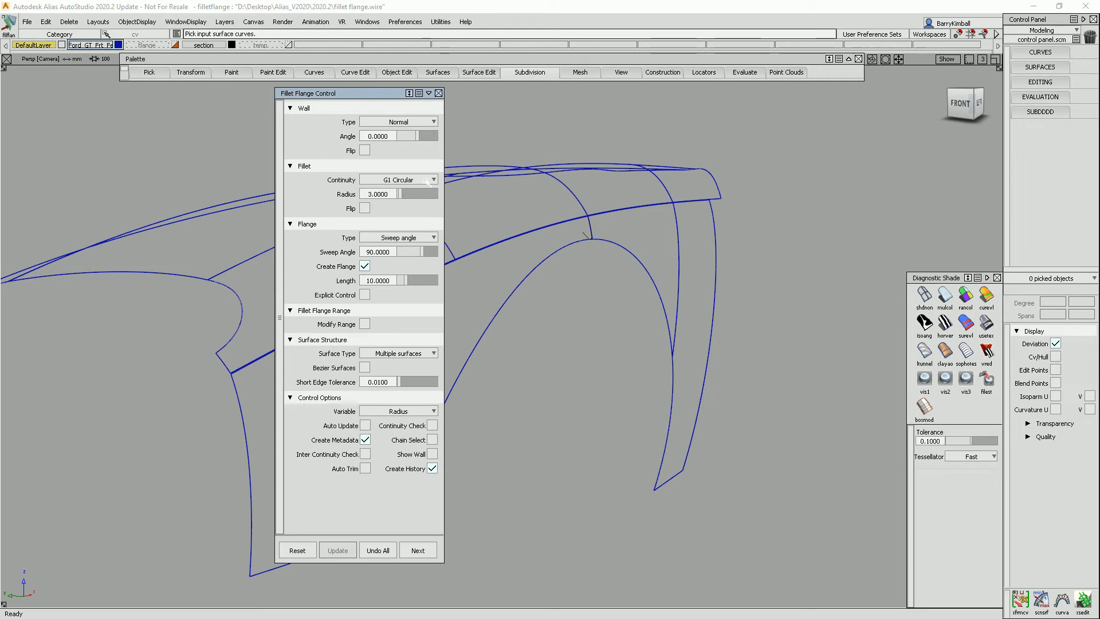
pyautogui.click(297, 550)
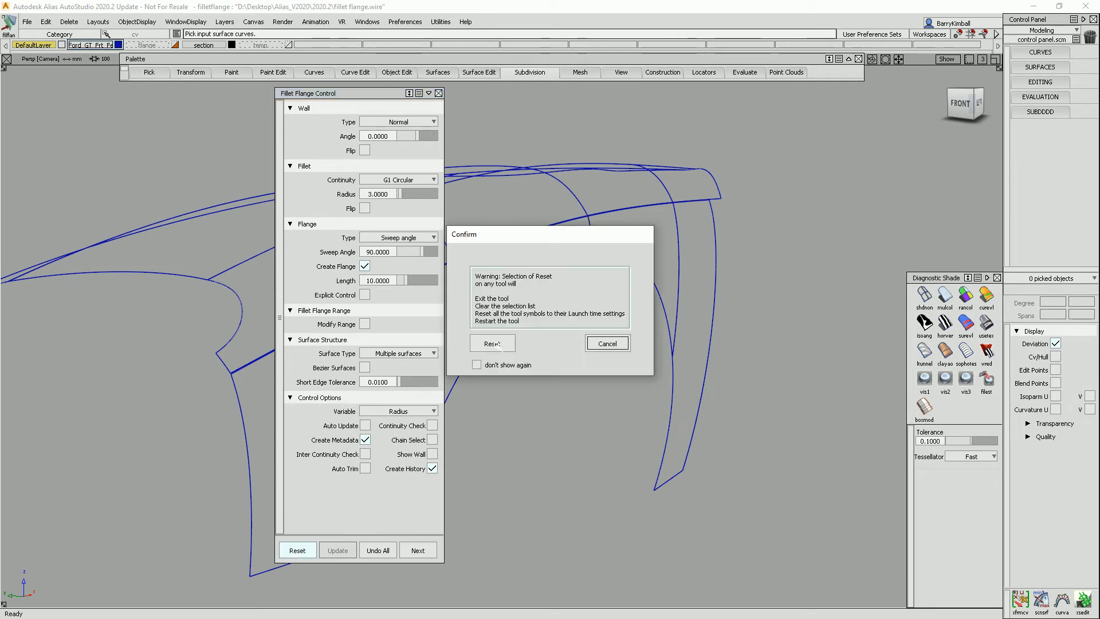
pyautogui.click(492, 343)
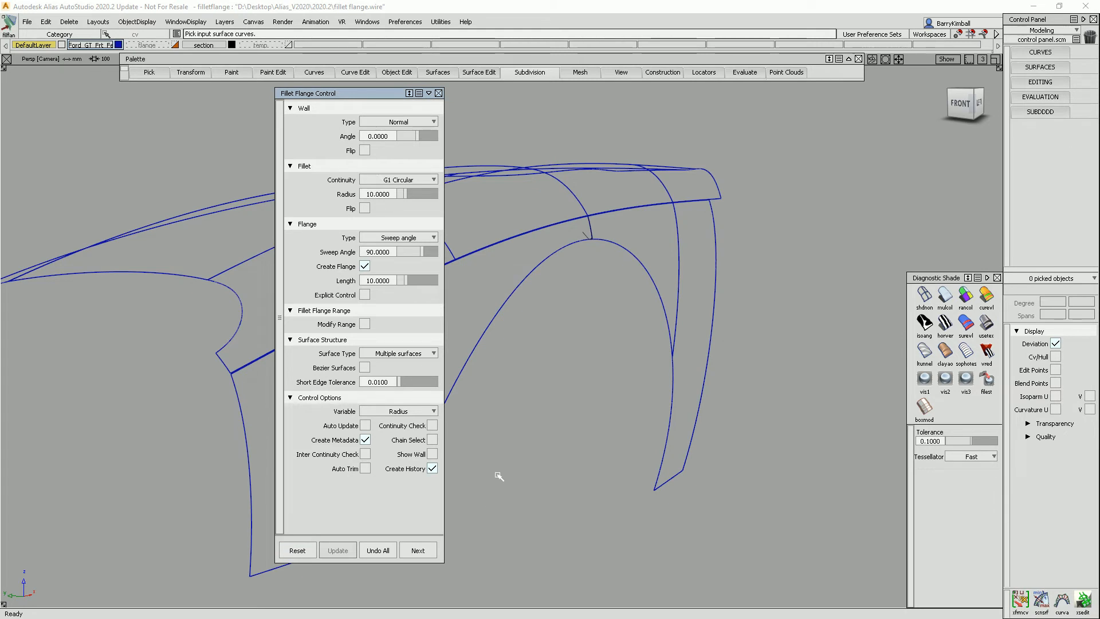
# Enable Chain Select and pick the wheel-arch edge of the fender to build the fillet flange.
pyautogui.click(432, 439)
pyautogui.click(570, 244)
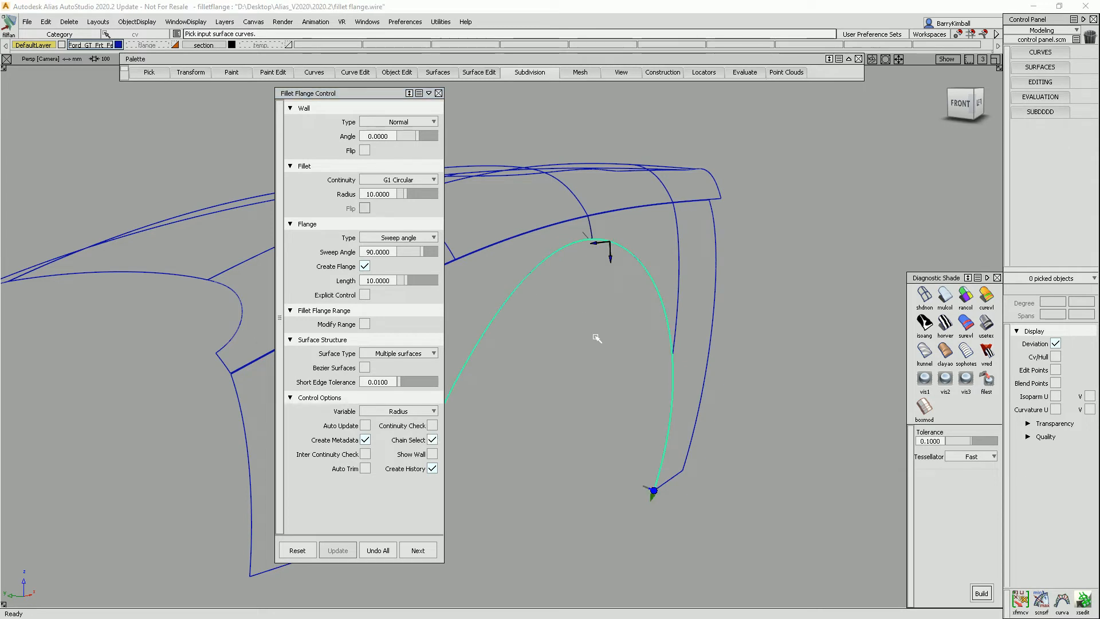
pyautogui.click(608, 256)
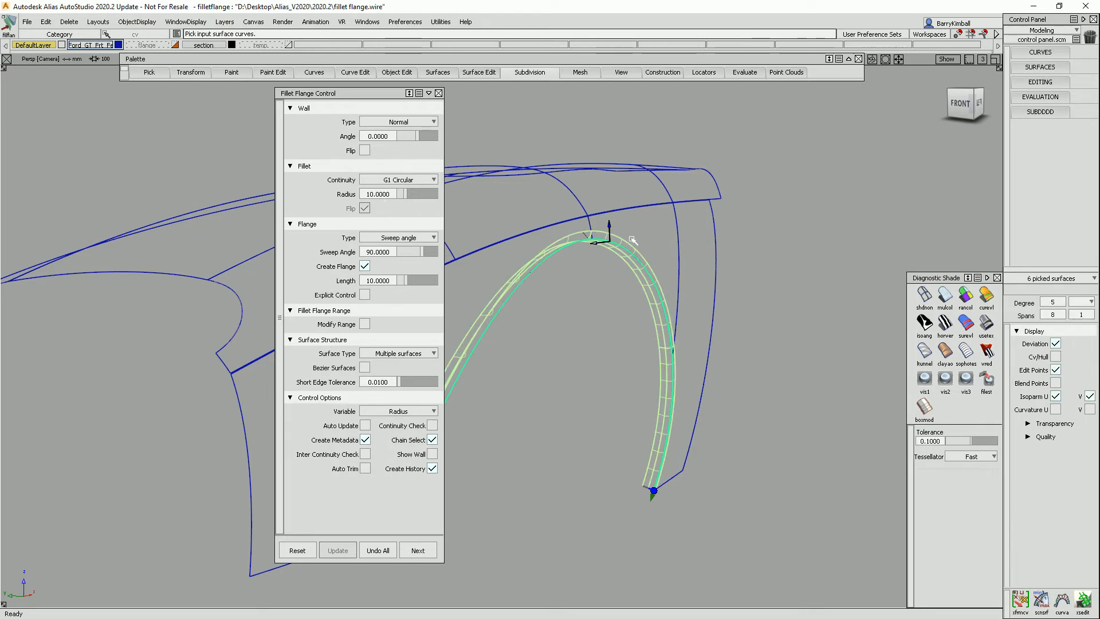
# Set the fillet flange radius to 3.
pyautogui.keyDown('alt'); pyautogui.keyDown('shift'); pyautogui.moveTo(618, 237); pyautogui.dragTo(638, 241); pyautogui.keyUp('shift'); pyautogui.keyUp('alt')
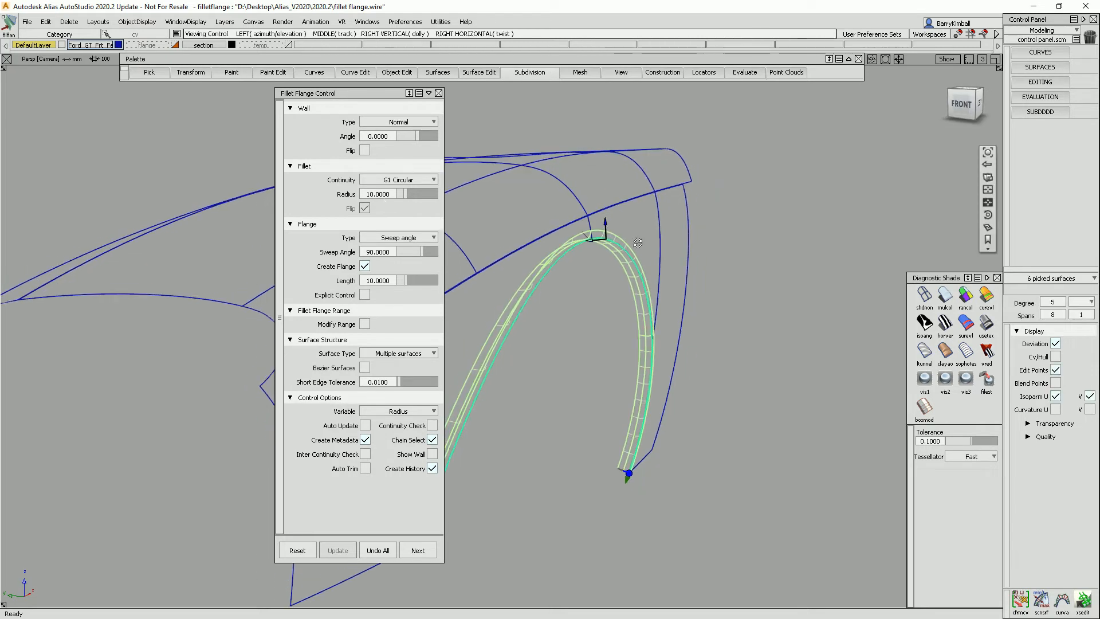
pyautogui.keyDown('alt'); pyautogui.keyDown('shift'); pyautogui.click(962, 105); pyautogui.keyUp('shift'); pyautogui.keyUp('alt')
pyautogui.keyDown('alt'); pyautogui.keyDown('shift'); pyautogui.moveTo(594, 298); pyautogui.dragTo(741, 192, button='right'); pyautogui.keyUp('shift'); pyautogui.keyUp('alt')
pyautogui.keyDown('alt'); pyautogui.keyDown('shift'); pyautogui.moveTo(741, 191); pyautogui.dragTo(530, 427, button='middle'); pyautogui.keyUp('shift'); pyautogui.keyUp('alt')
pyautogui.keyDown('alt'); pyautogui.keyDown('shift'); pyautogui.moveTo(530, 428); pyautogui.dragTo(693, 340, button='right'); pyautogui.keyUp('shift'); pyautogui.keyUp('alt')
pyautogui.keyDown('alt'); pyautogui.keyDown('shift'); pyautogui.moveTo(716, 297); pyautogui.dragTo(702, 290, button='right'); pyautogui.keyUp('shift'); pyautogui.keyUp('alt')
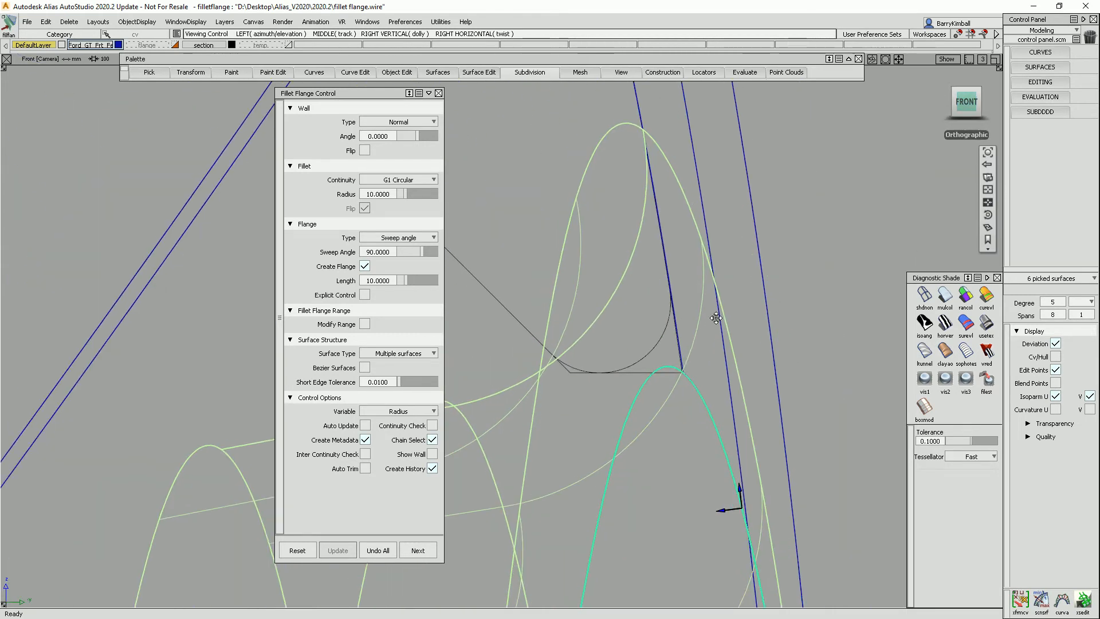
pyautogui.keyDown('alt'); pyautogui.keyDown('shift'); pyautogui.moveTo(702, 290); pyautogui.dragTo(718, 329, button='middle'); pyautogui.keyUp('shift'); pyautogui.keyUp('alt')
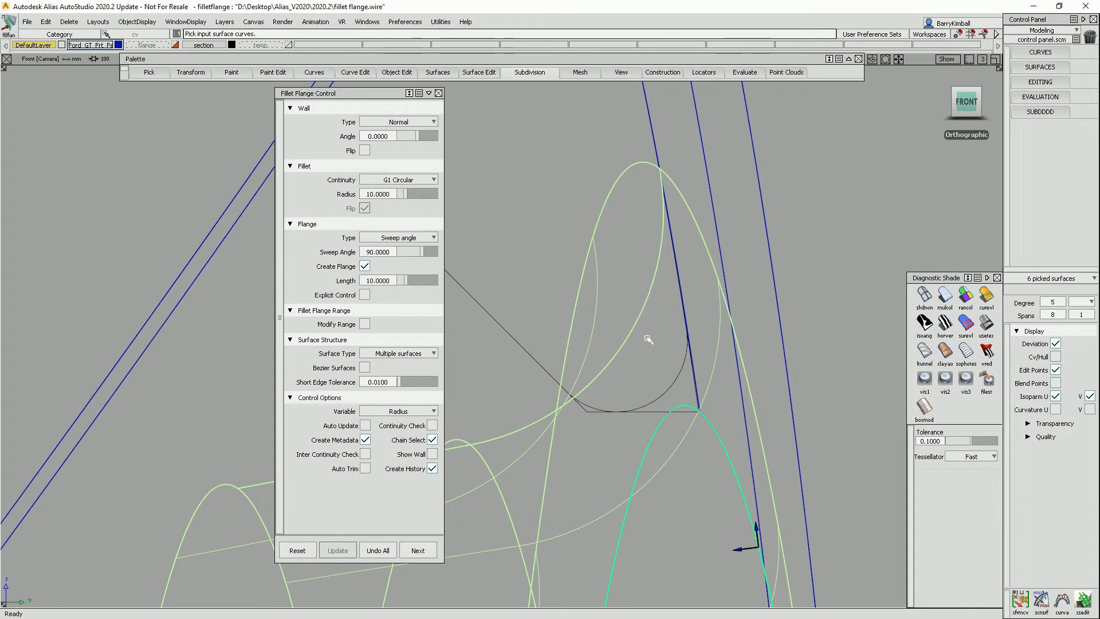
pyautogui.click(390, 193)
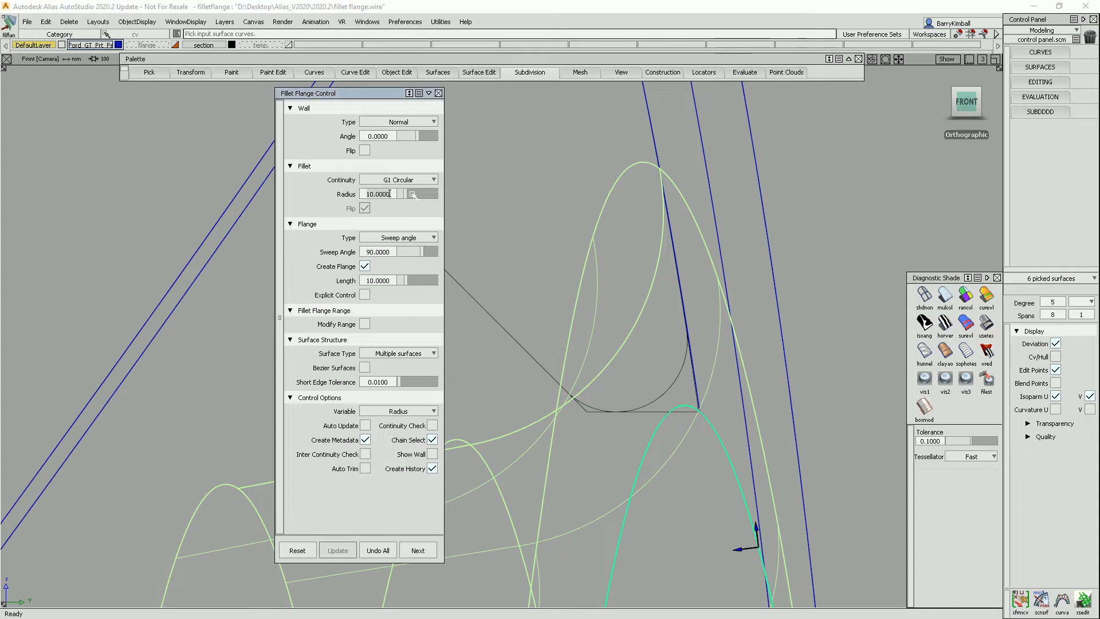
pyautogui.write('3')
pyautogui.press('Return')
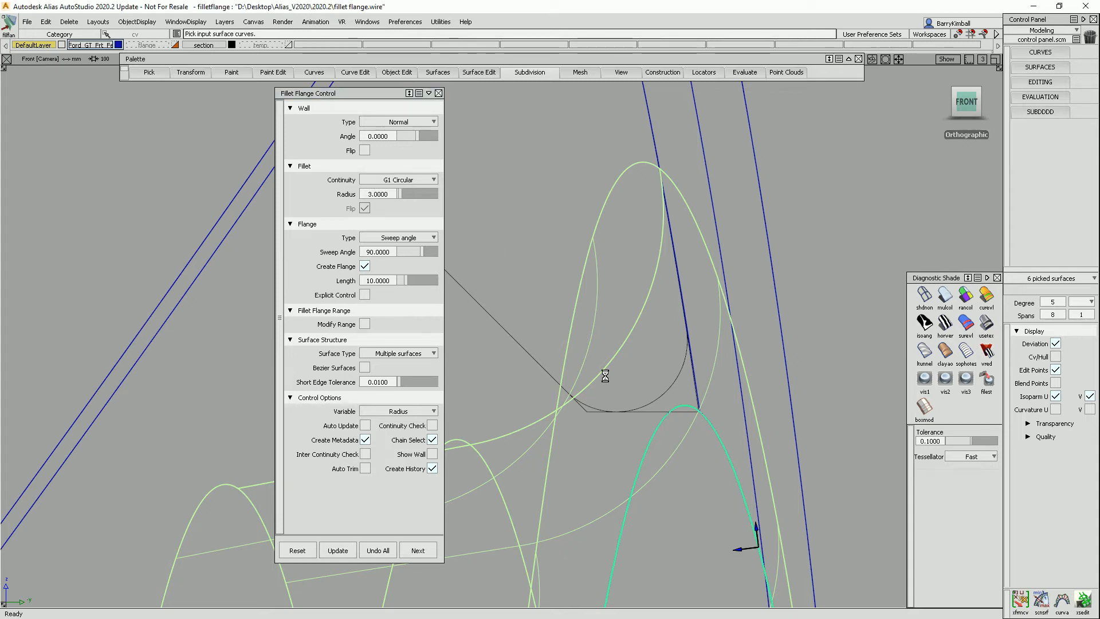
# Set the fillet flange wall type to Draft.
pyautogui.keyDown('alt'); pyautogui.keyDown('shift'); pyautogui.moveTo(655, 420); pyautogui.dragTo(693, 406, button='right'); pyautogui.keyUp('shift'); pyautogui.keyUp('alt')
pyautogui.keyDown('alt'); pyautogui.keyDown('shift'); pyautogui.moveTo(693, 406); pyautogui.dragTo(678, 383, button='middle'); pyautogui.keyUp('shift'); pyautogui.keyUp('alt')
pyautogui.keyDown('alt'); pyautogui.keyDown('shift'); pyautogui.moveTo(677, 384); pyautogui.dragTo(695, 388, button='right'); pyautogui.keyUp('shift'); pyautogui.keyUp('alt')
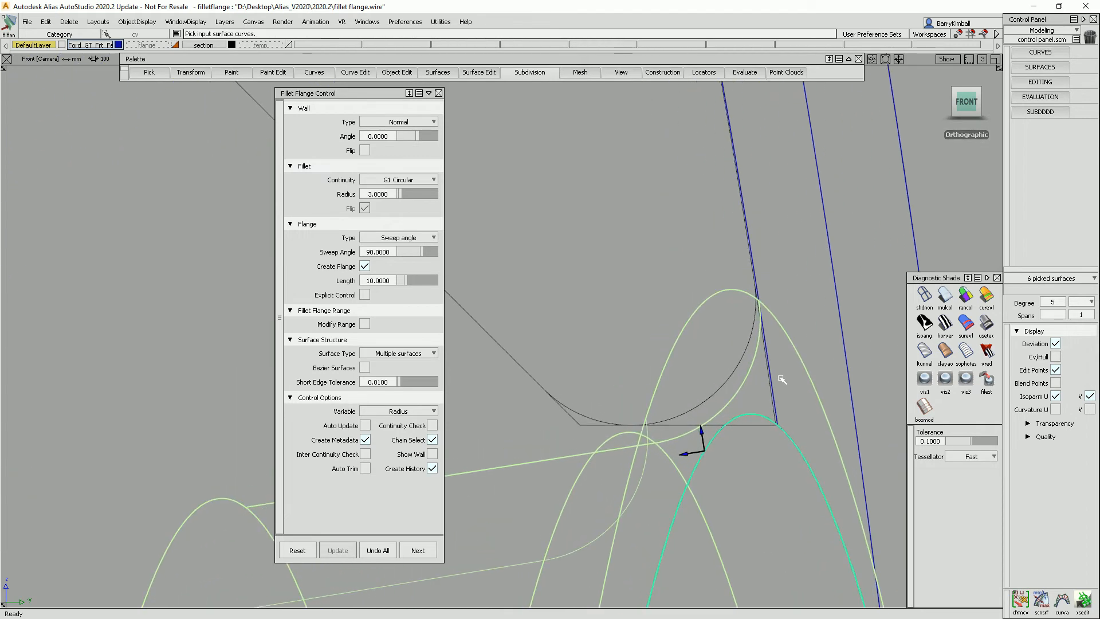
pyautogui.keyDown('alt'); pyautogui.keyDown('shift'); pyautogui.moveTo(749, 431); pyautogui.dragTo(859, 425); pyautogui.keyUp('shift'); pyautogui.keyUp('alt')
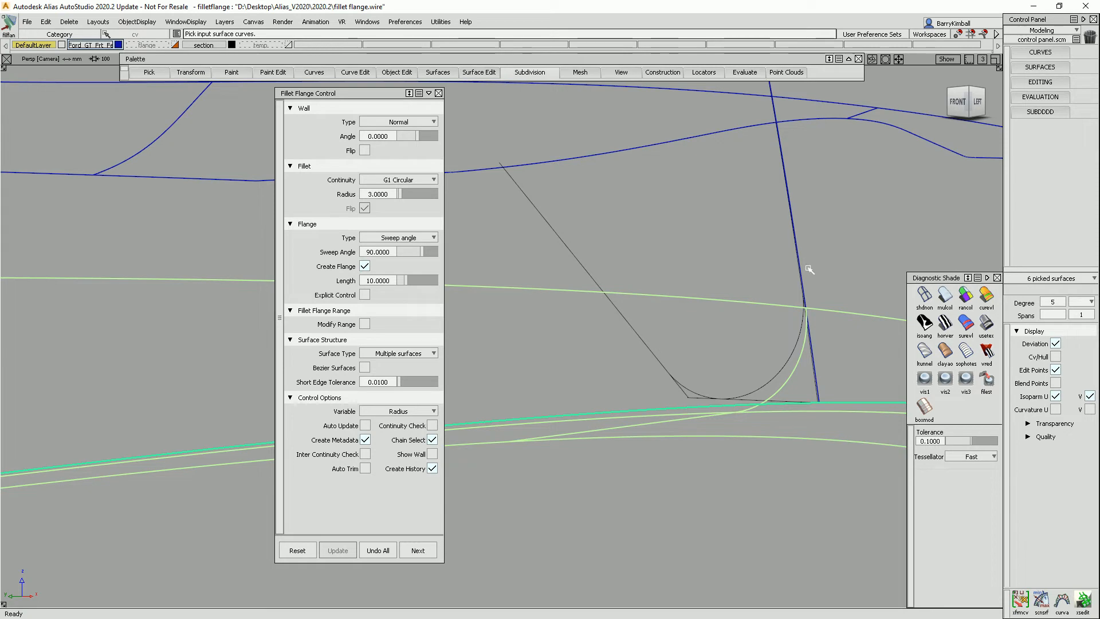
pyautogui.keyDown('alt'); pyautogui.keyDown('shift'); pyautogui.moveTo(849, 402); pyautogui.dragTo(812, 413); pyautogui.keyUp('shift'); pyautogui.keyUp('alt')
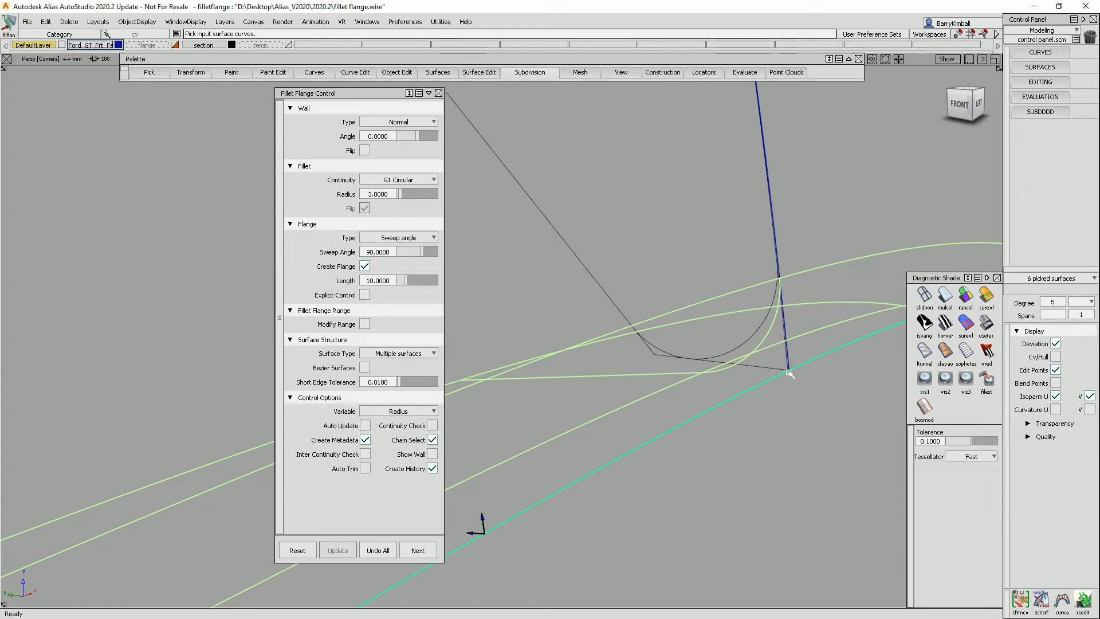
pyautogui.click(424, 122)
pyautogui.click(409, 149)
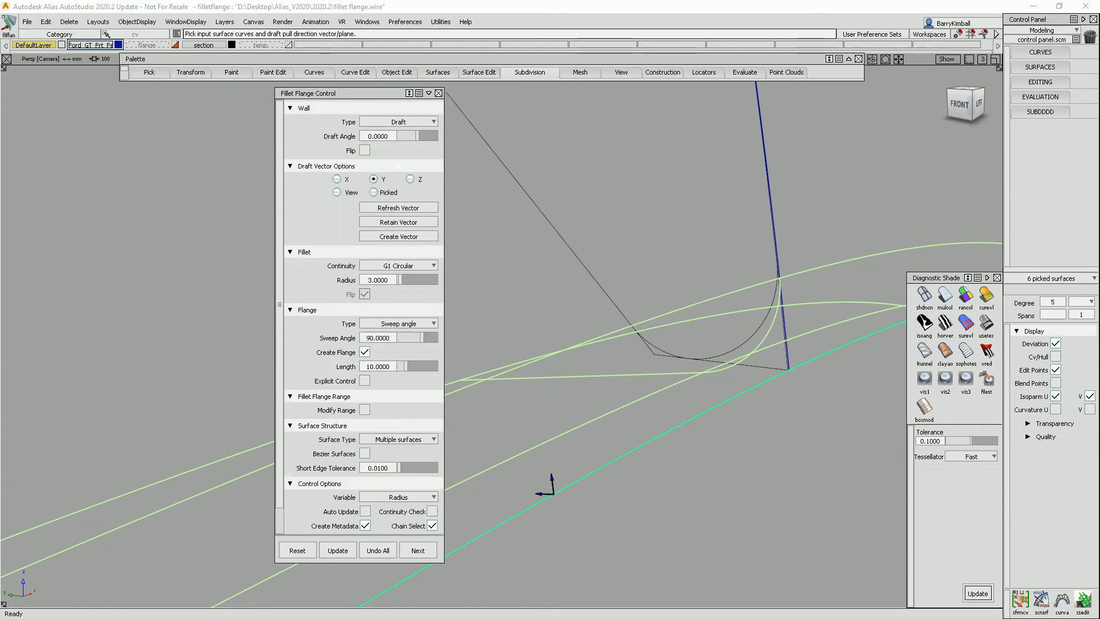
# Turn on Show Wall and examine the draft wall at the fillet's cross-section from several angles.
pyautogui.click(785, 372)
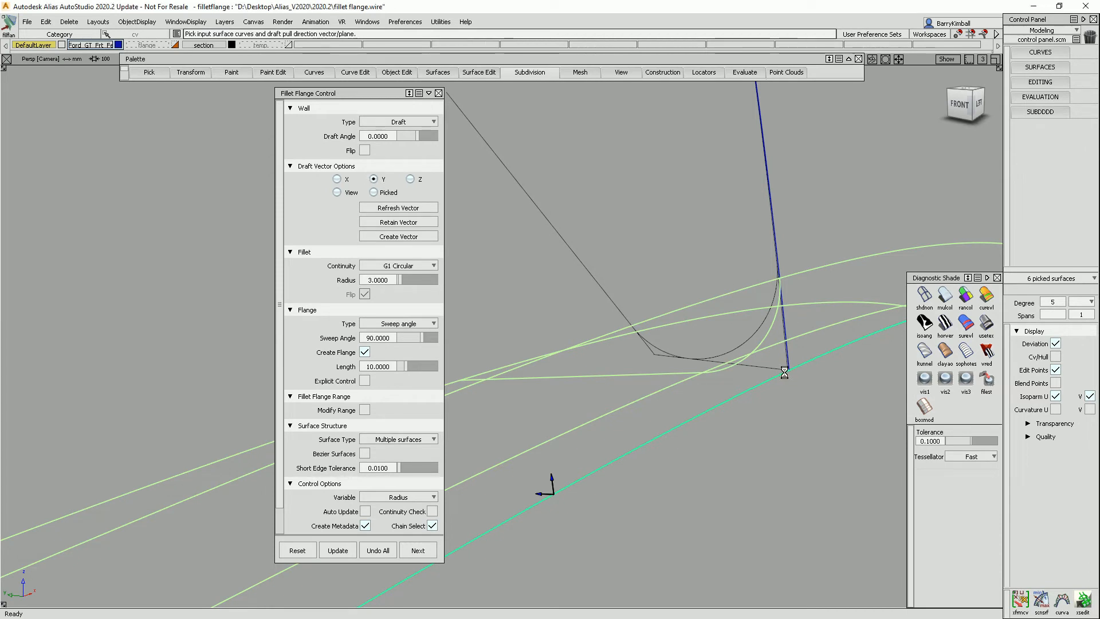
pyautogui.keyDown('alt'); pyautogui.keyDown('shift'); pyautogui.moveTo(785, 372); pyautogui.dragTo(751, 373); pyautogui.keyUp('shift'); pyautogui.keyUp('alt')
pyautogui.keyDown('alt'); pyautogui.keyDown('shift'); pyautogui.moveTo(751, 372); pyautogui.dragTo(783, 368, button='right'); pyautogui.keyUp('shift'); pyautogui.keyUp('alt')
pyautogui.keyDown('alt'); pyautogui.keyDown('shift'); pyautogui.click(597, 329); pyautogui.keyUp('shift'); pyautogui.keyUp('alt')
pyautogui.keyDown('alt'); pyautogui.keyDown('shift'); pyautogui.moveTo(592, 369); pyautogui.dragTo(567, 388); pyautogui.keyUp('shift'); pyautogui.keyUp('alt')
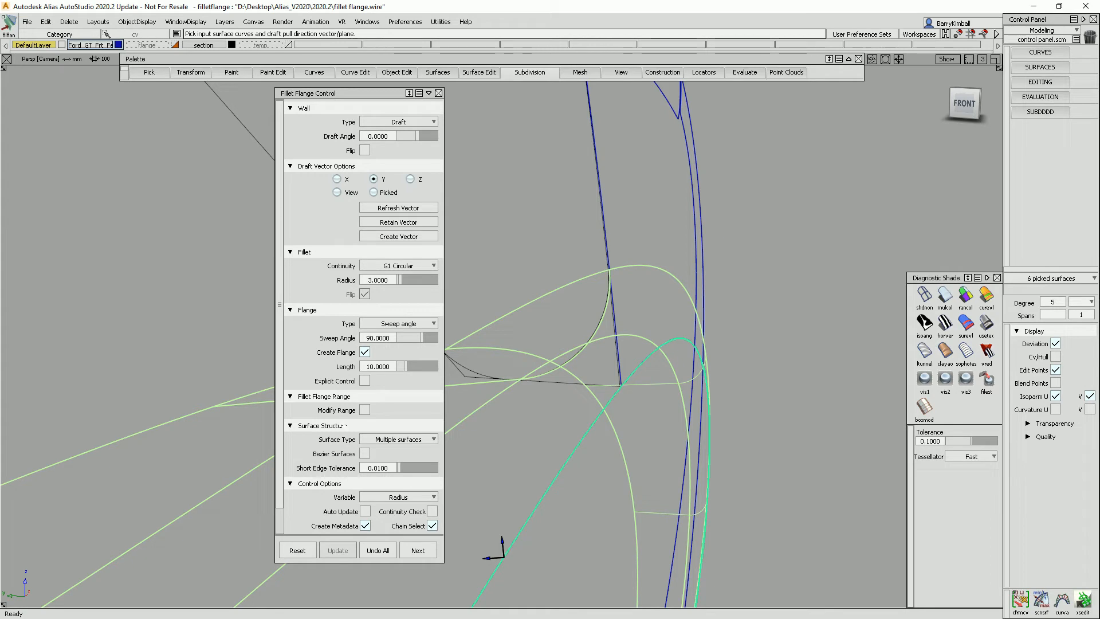
pyautogui.scroll(-2, 278, 427)
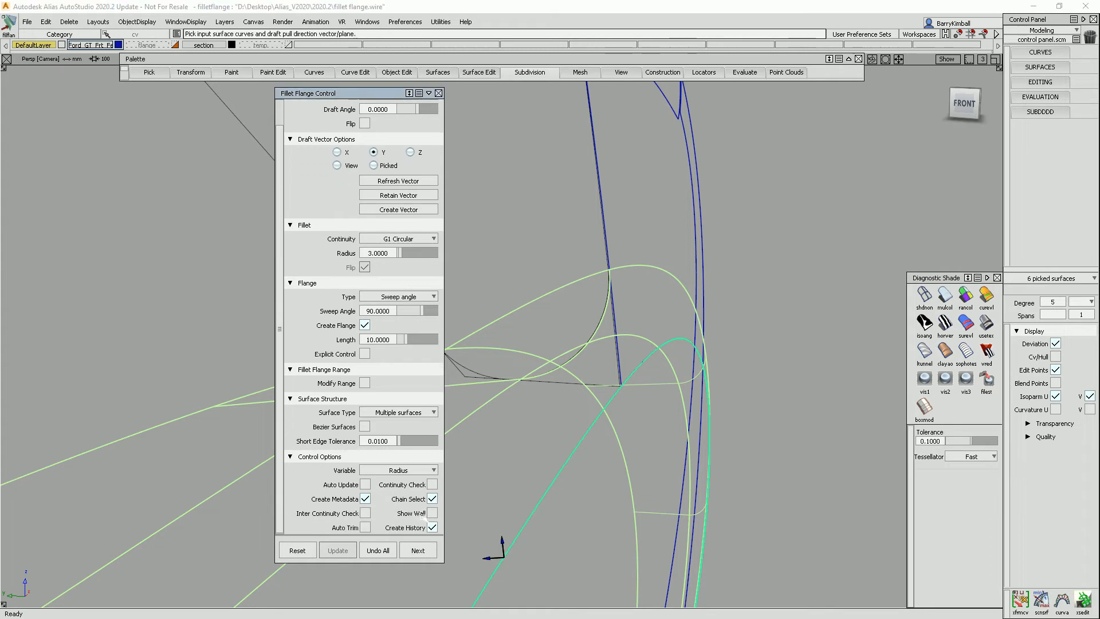
pyautogui.keyDown('alt'); pyautogui.keyDown('shift'); pyautogui.moveTo(701, 426); pyautogui.dragTo(857, 376); pyautogui.keyUp('shift'); pyautogui.keyUp('alt')
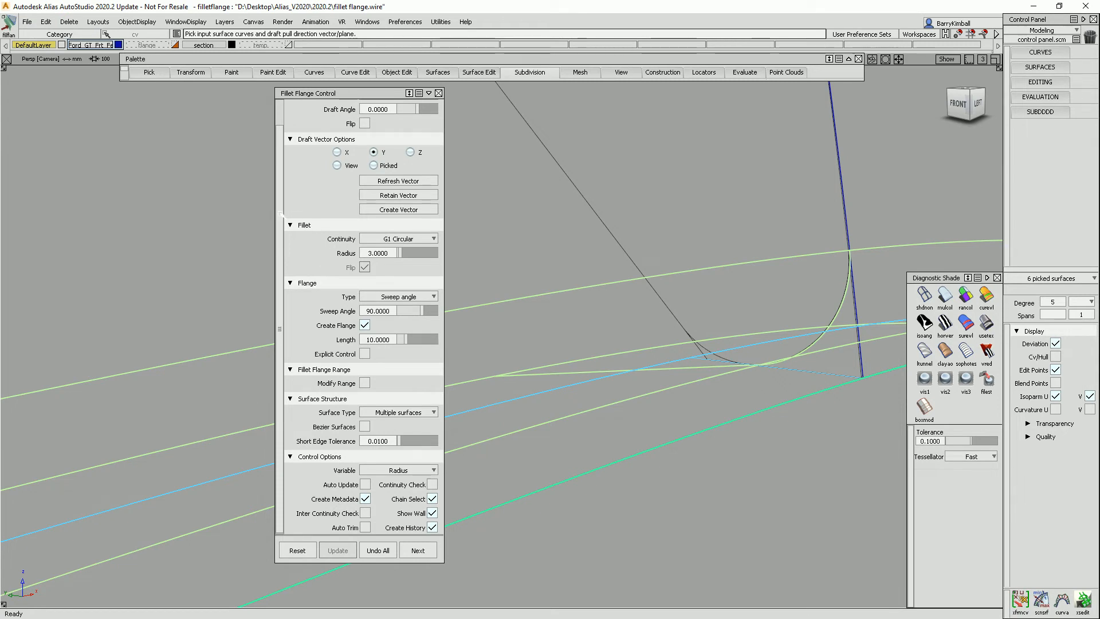
pyautogui.moveTo(280, 214); pyautogui.dragTo(282, 177)
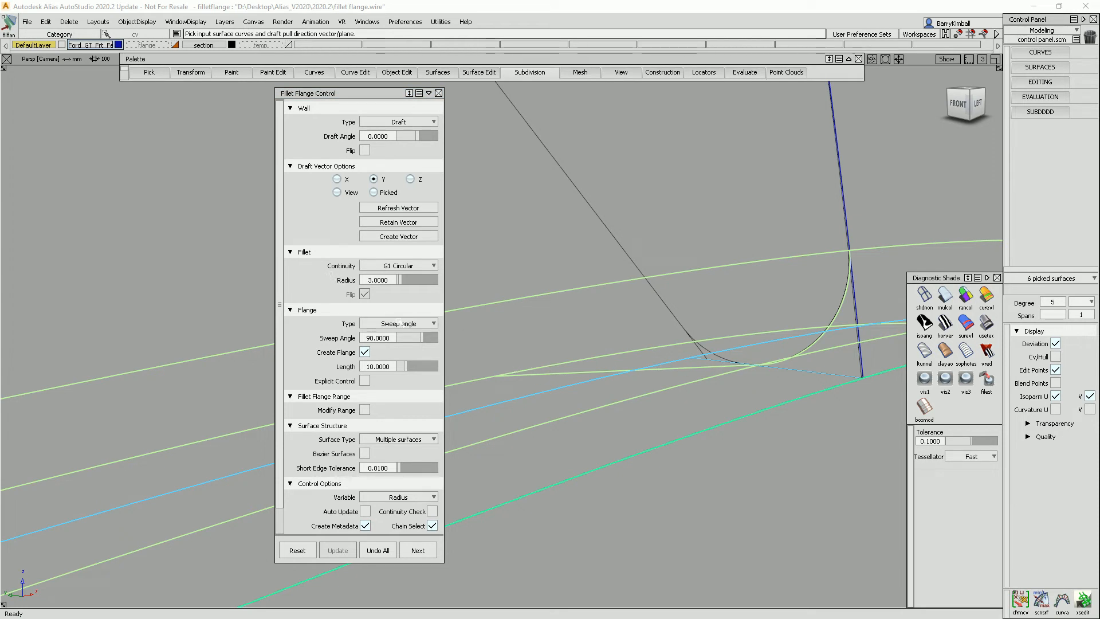
# Switch the flange type to Parting line and set its draft angle to 45.
pyautogui.click(399, 324)
pyautogui.click(399, 335)
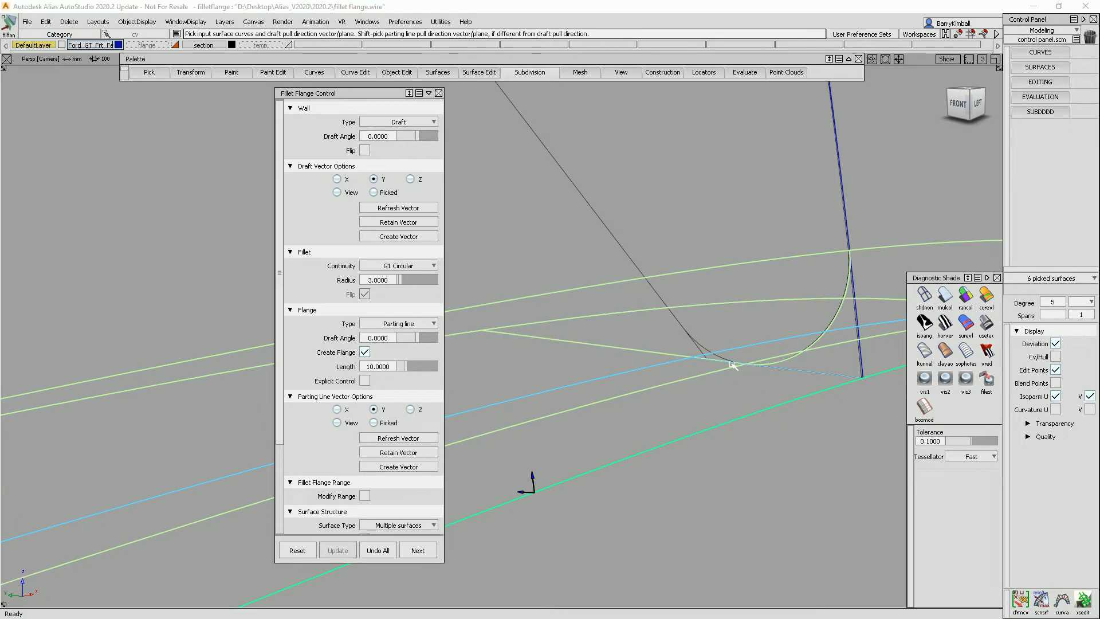
pyautogui.keyDown('alt'); pyautogui.keyDown('shift'); pyautogui.moveTo(691, 366); pyautogui.dragTo(876, 365); pyautogui.keyUp('shift'); pyautogui.keyUp('alt')
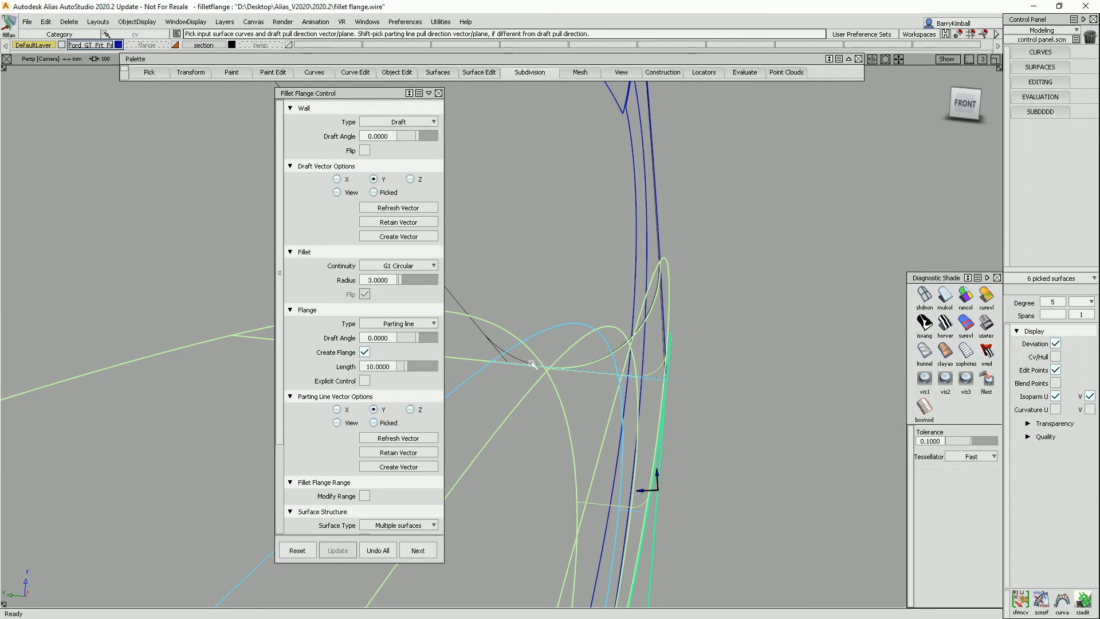
pyautogui.keyDown('alt'); pyautogui.keyDown('shift'); pyautogui.moveTo(525, 363); pyautogui.dragTo(550, 378); pyautogui.keyUp('shift'); pyautogui.keyUp('alt')
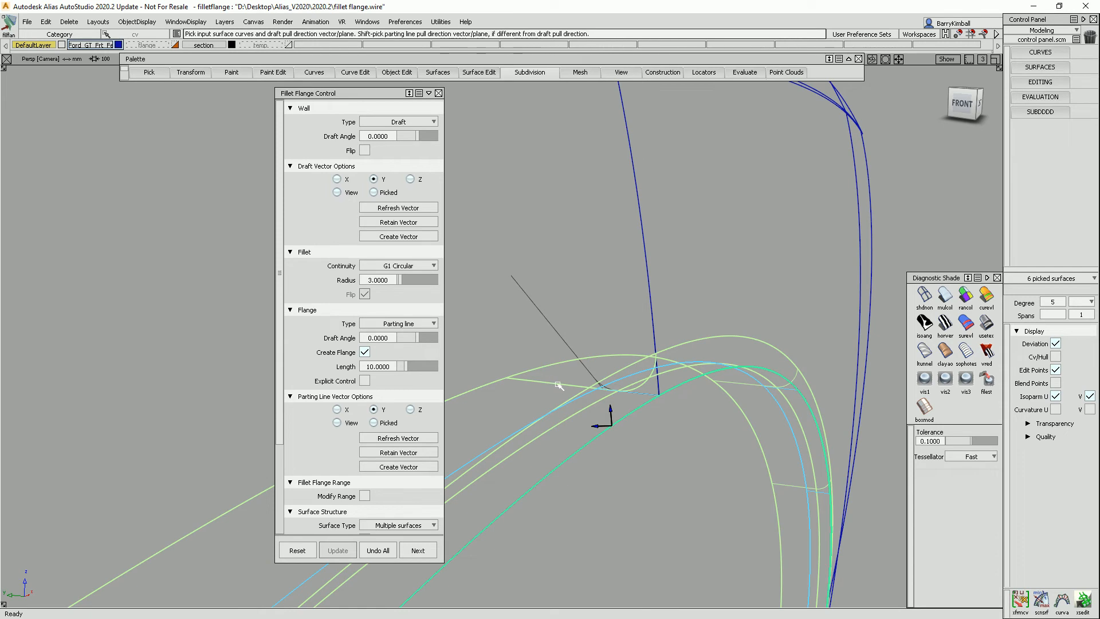
pyautogui.click(389, 338)
pyautogui.write('45')
pyautogui.press('Return')
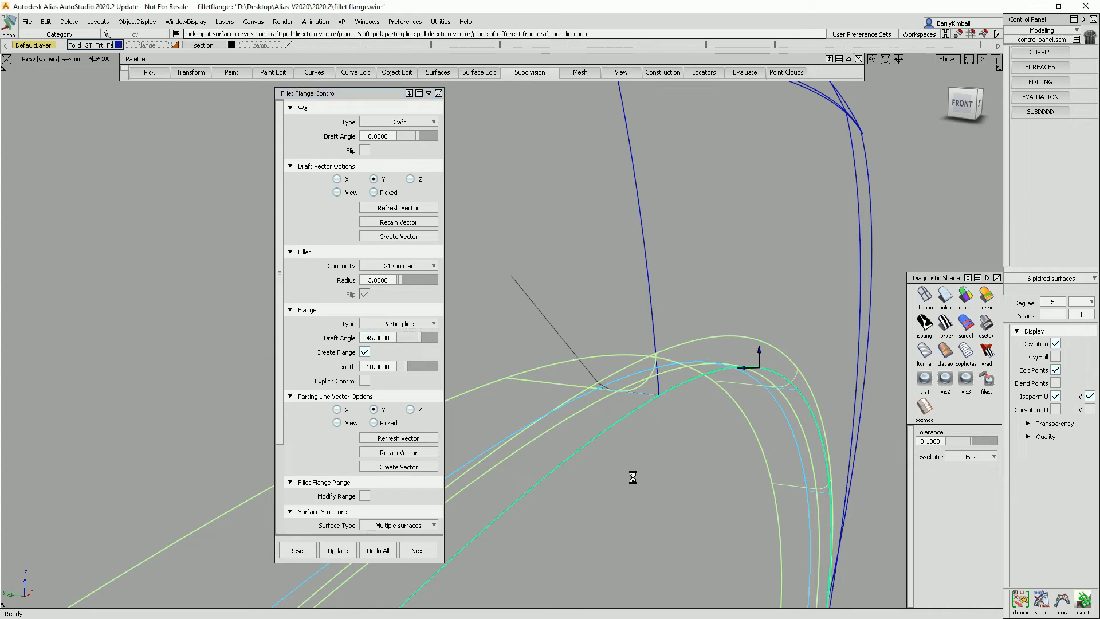
# Set the flange draft angle to -45.
pyautogui.keyDown('alt'); pyautogui.keyDown('shift'); pyautogui.moveTo(639, 452); pyautogui.dragTo(538, 344); pyautogui.keyUp('shift'); pyautogui.keyUp('alt')
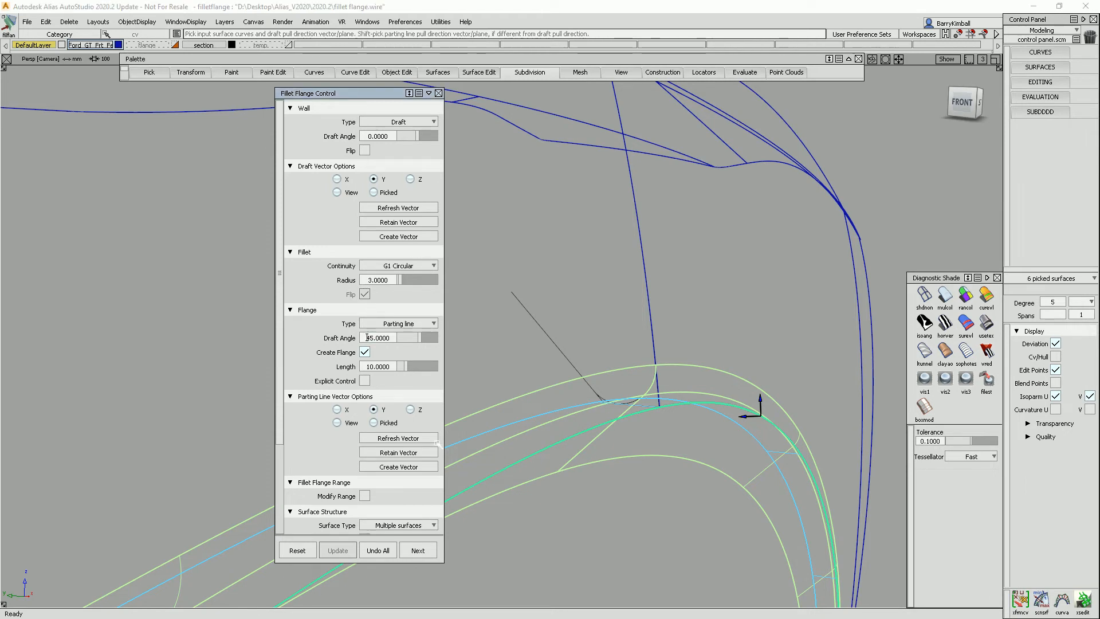
pyautogui.press('Return')
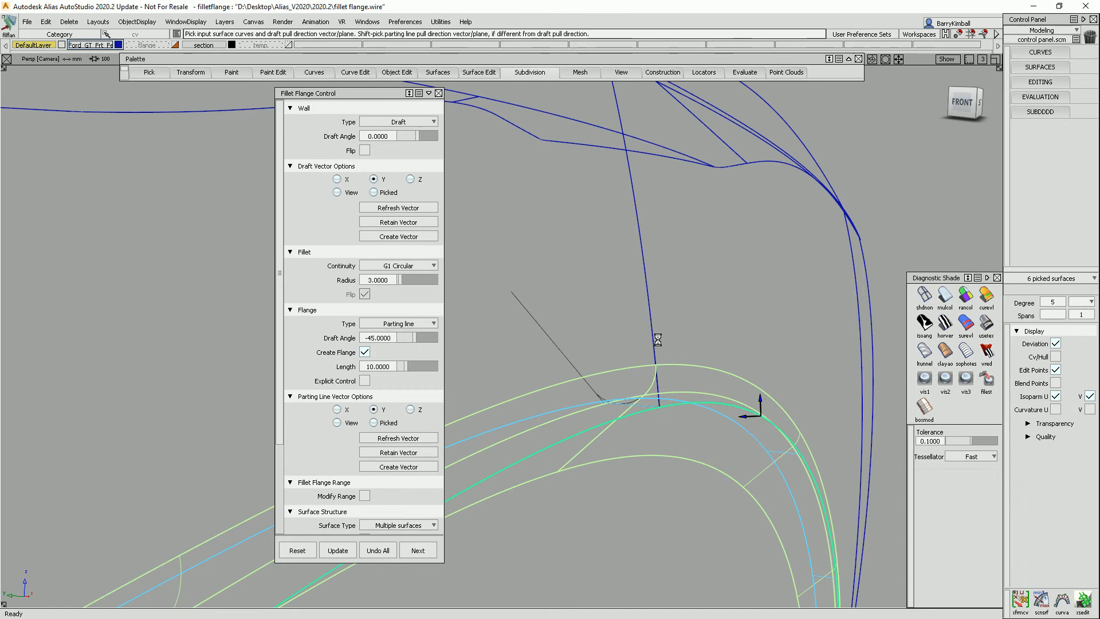
pyautogui.keyDown('alt'); pyautogui.keyDown('shift'); pyautogui.moveTo(647, 338); pyautogui.dragTo(640, 368); pyautogui.keyUp('shift'); pyautogui.keyUp('alt')
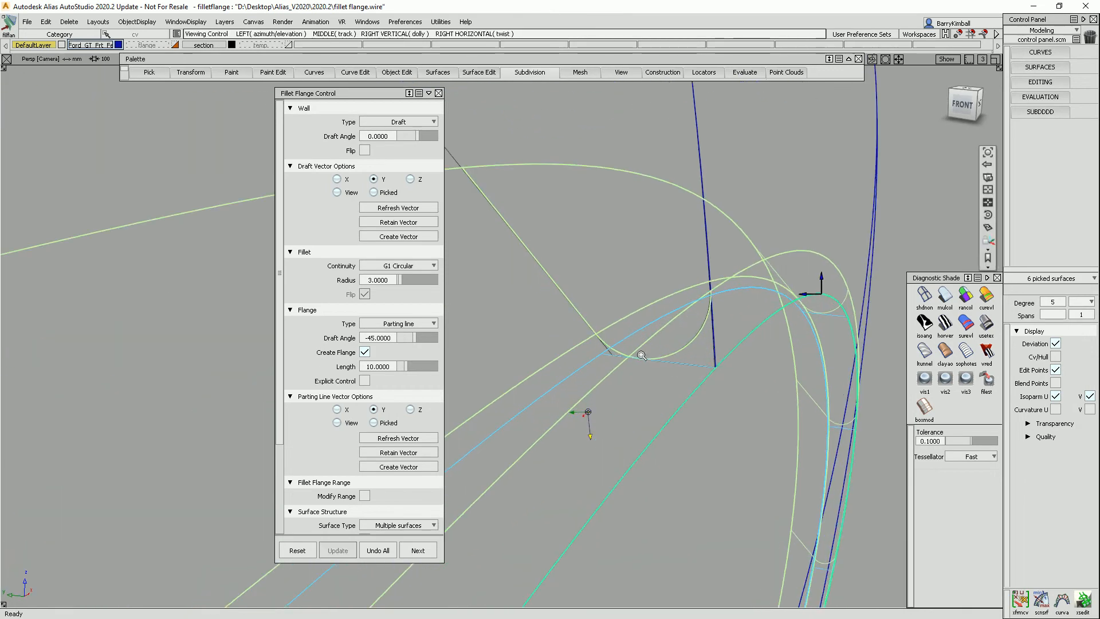
pyautogui.keyDown('alt'); pyautogui.keyDown('shift'); pyautogui.moveTo(640, 367); pyautogui.dragTo(670, 342, button='right'); pyautogui.keyUp('shift'); pyautogui.keyUp('alt')
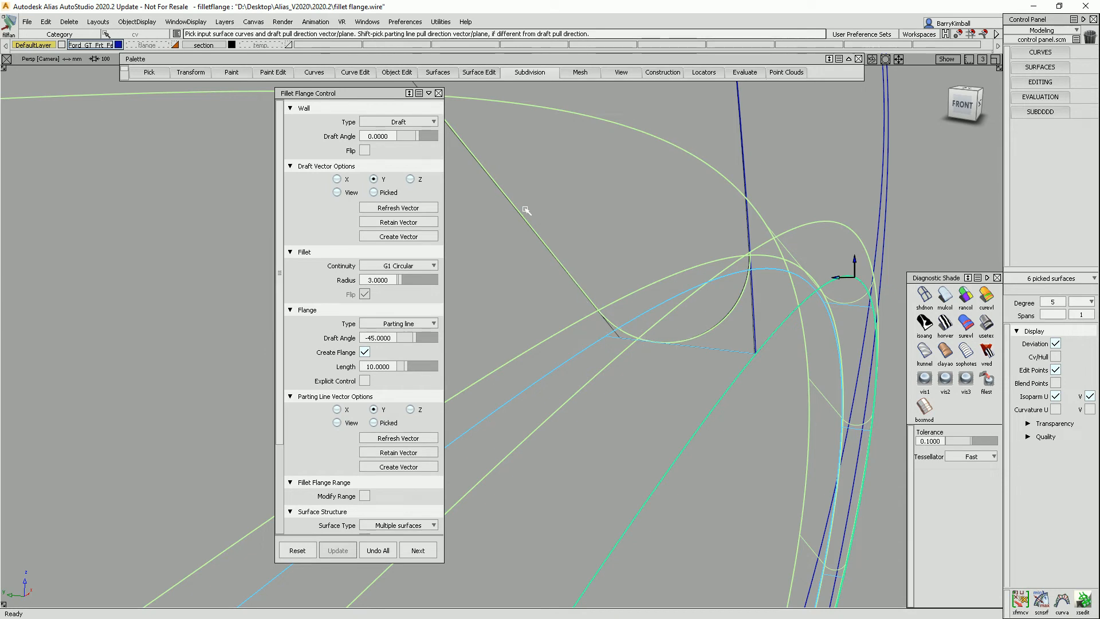
# Inspect the flange along the whole wheel-arch edge from several angles.
pyautogui.keyDown('alt'); pyautogui.keyDown('shift'); pyautogui.moveTo(713, 354); pyautogui.dragTo(712, 394, button='middle'); pyautogui.keyUp('shift'); pyautogui.keyUp('alt')
pyautogui.keyDown('alt'); pyautogui.keyDown('shift'); pyautogui.moveTo(702, 324); pyautogui.dragTo(709, 357, button='right'); pyautogui.keyUp('shift'); pyautogui.keyUp('alt')
pyautogui.keyDown('alt'); pyautogui.keyDown('shift'); pyautogui.moveTo(682, 411); pyautogui.dragTo(650, 483, button='right'); pyautogui.keyUp('shift'); pyautogui.keyUp('alt')
pyautogui.keyDown('alt'); pyautogui.keyDown('shift'); pyautogui.moveTo(650, 483); pyautogui.dragTo(693, 200, button='middle'); pyautogui.keyUp('shift'); pyautogui.keyUp('alt')
pyautogui.keyDown('alt'); pyautogui.keyDown('shift'); pyautogui.moveTo(693, 200); pyautogui.dragTo(668, 312, button='right'); pyautogui.keyUp('shift'); pyautogui.keyUp('alt')
pyautogui.keyDown('alt'); pyautogui.keyDown('shift'); pyautogui.moveTo(668, 312); pyautogui.dragTo(780, 273, button='middle'); pyautogui.keyUp('shift'); pyautogui.keyUp('alt')
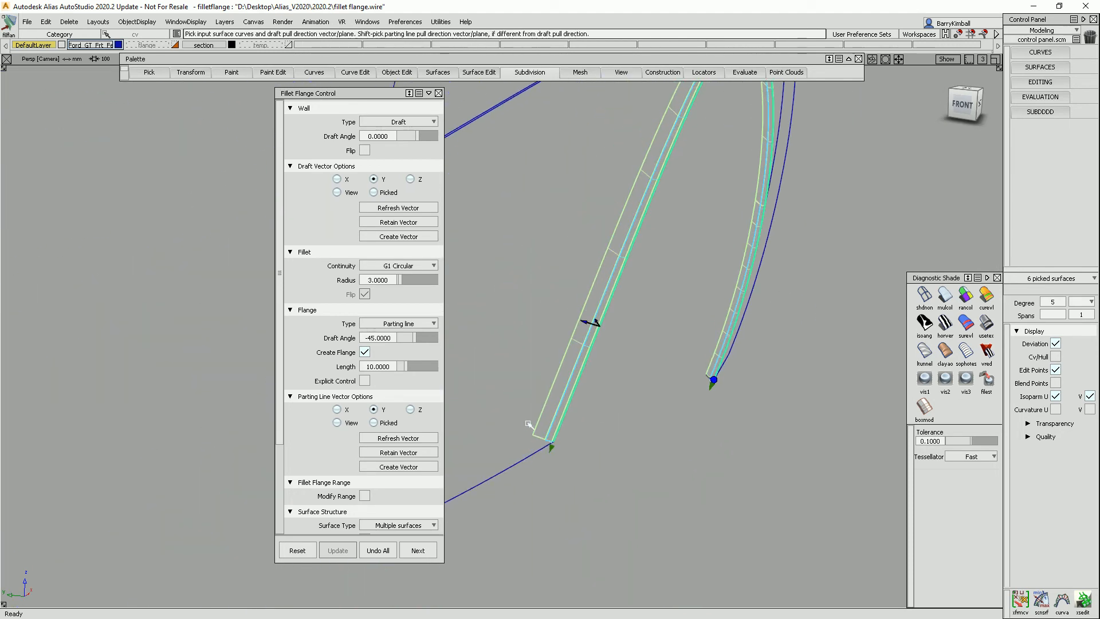
pyautogui.keyDown('alt'); pyautogui.keyDown('shift'); pyautogui.moveTo(592, 291); pyautogui.dragTo(707, 332); pyautogui.keyUp('shift'); pyautogui.keyUp('alt')
pyautogui.keyDown('alt'); pyautogui.keyDown('shift'); pyautogui.moveTo(706, 331); pyautogui.dragTo(588, 488, button='middle'); pyautogui.keyUp('shift'); pyautogui.keyUp('alt')
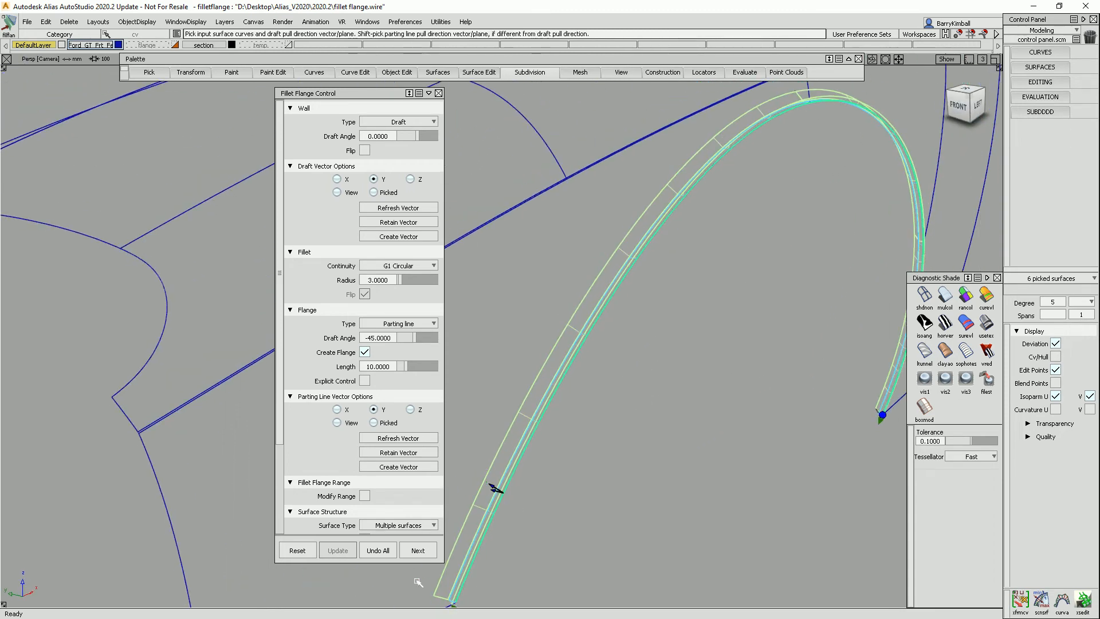
# Set the control variable to Flange angle.
pyautogui.scroll(-5, 280, 409)
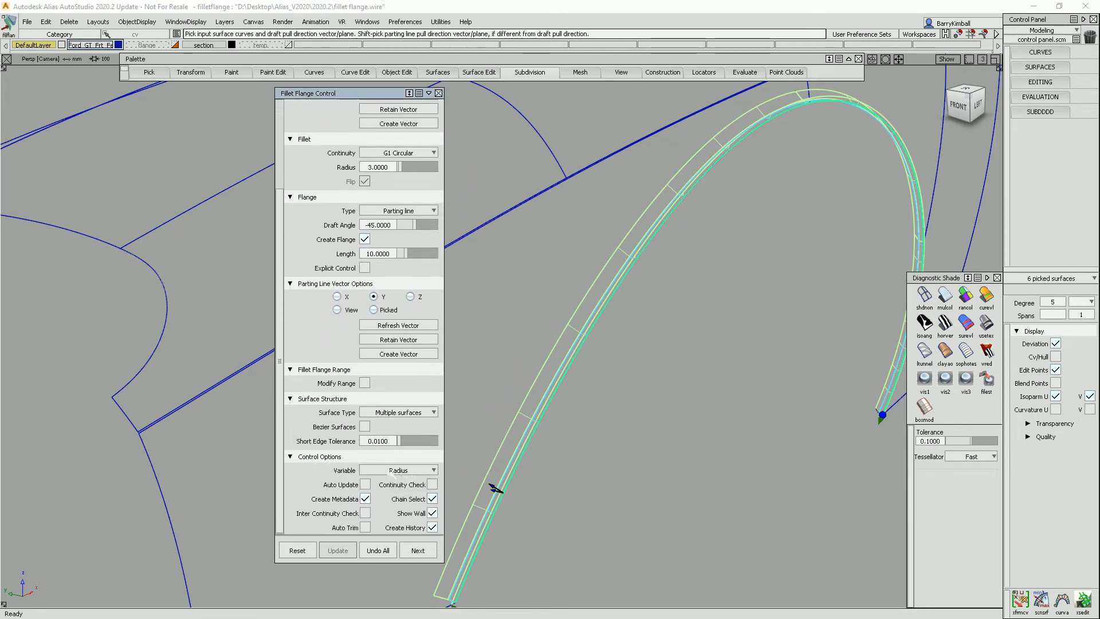
pyautogui.click(399, 470)
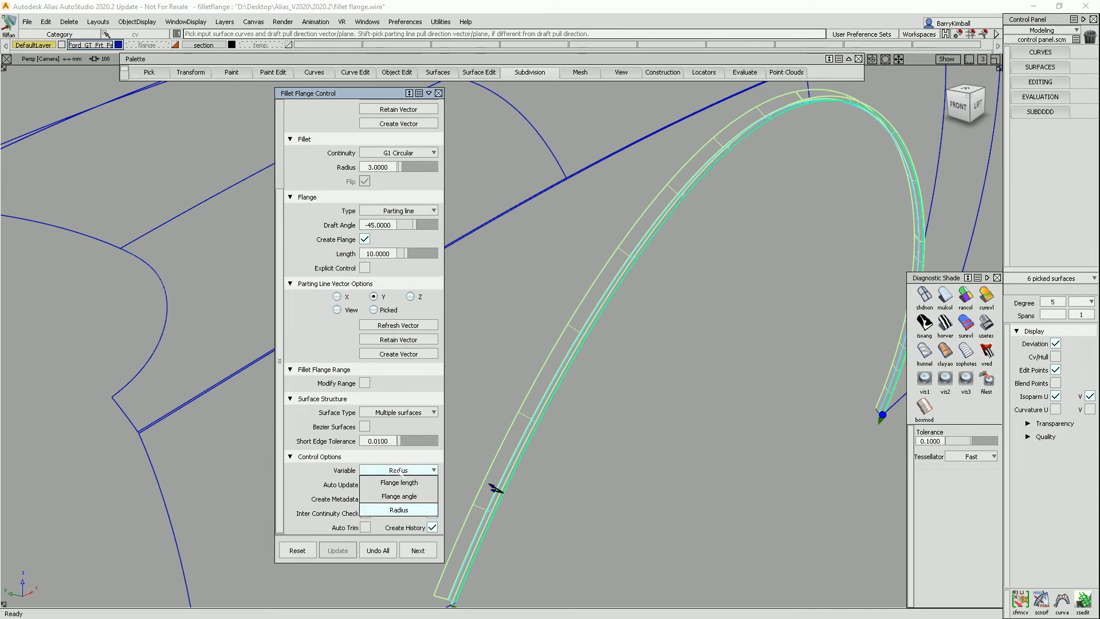
pyautogui.click(399, 497)
# Add a flange-angle control point at the end of the edge (position 1.00) and set its angle to 0.
pyautogui.keyDown('alt'); pyautogui.keyDown('shift'); pyautogui.moveTo(680, 456); pyautogui.dragTo(544, 341); pyautogui.keyUp('shift'); pyautogui.keyUp('alt')
pyautogui.keyDown('alt'); pyautogui.keyDown('shift'); pyautogui.moveTo(545, 341); pyautogui.dragTo(553, 258, button='right'); pyautogui.keyUp('shift'); pyautogui.keyUp('alt')
pyautogui.keyDown('alt'); pyautogui.keyDown('shift'); pyautogui.moveTo(553, 259); pyautogui.dragTo(559, 289); pyautogui.keyUp('shift'); pyautogui.keyUp('alt')
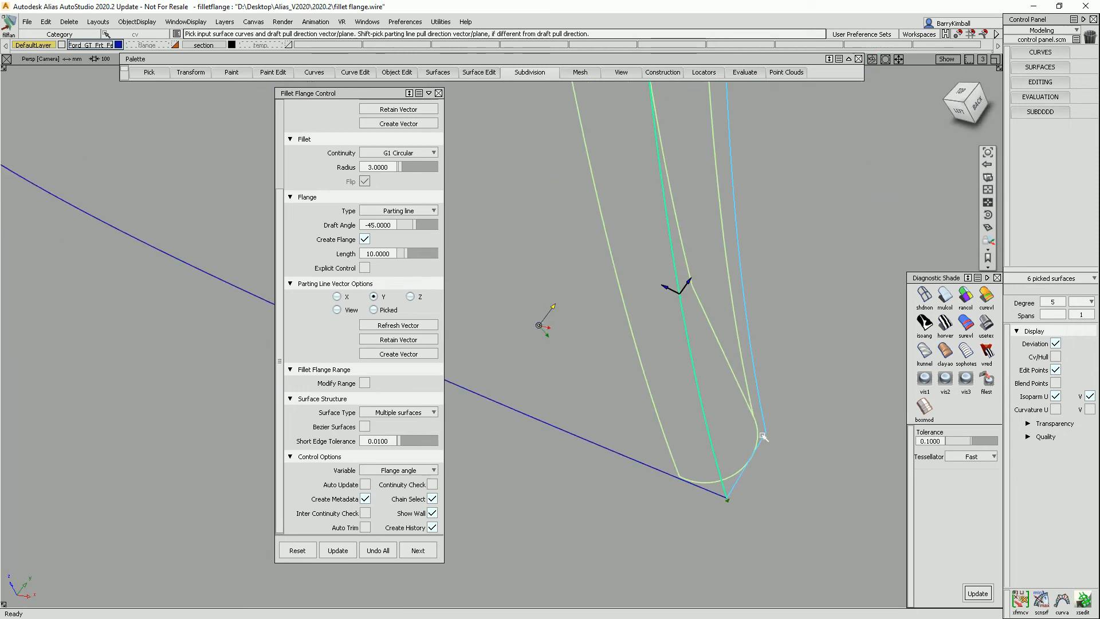
pyautogui.click(712, 449)
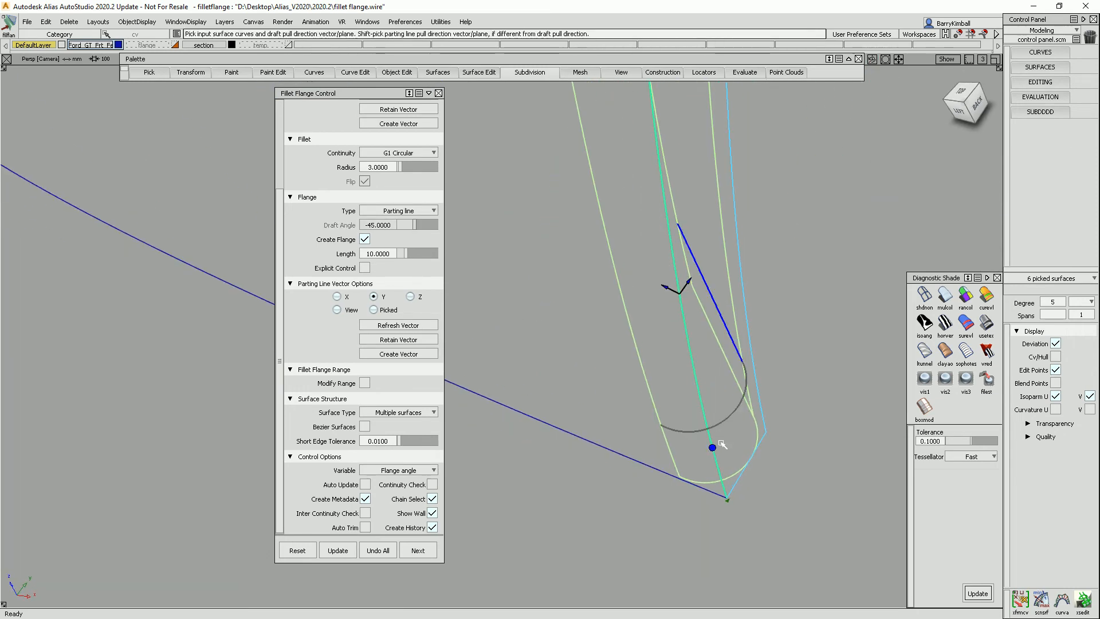
pyautogui.moveTo(712, 449); pyautogui.dragTo(754, 513)
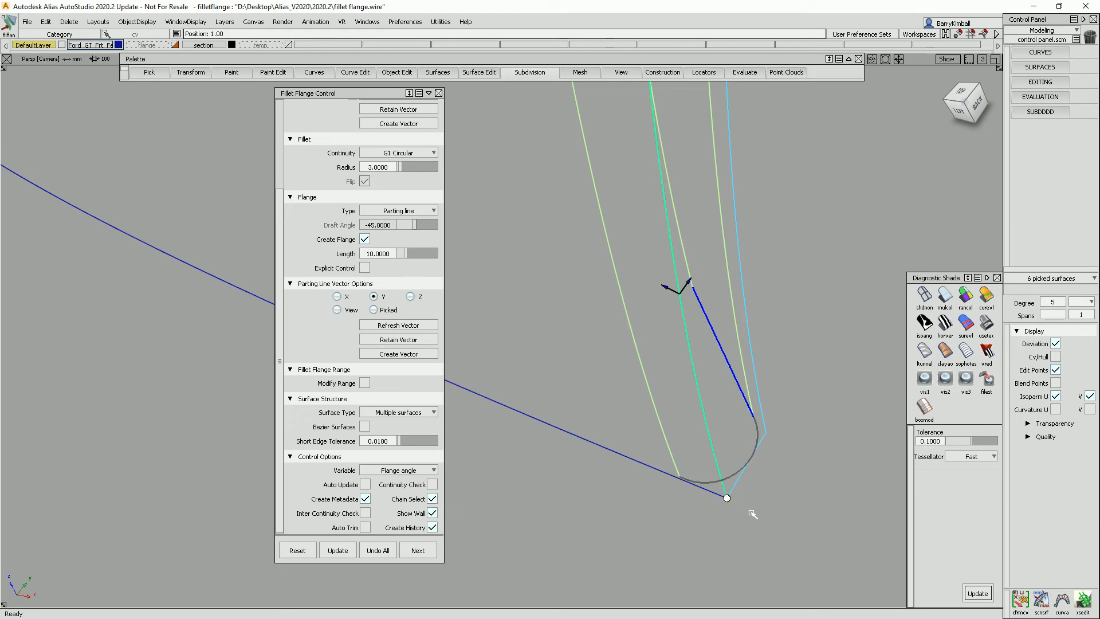
pyautogui.moveTo(733, 363); pyautogui.dragTo(728, 361)
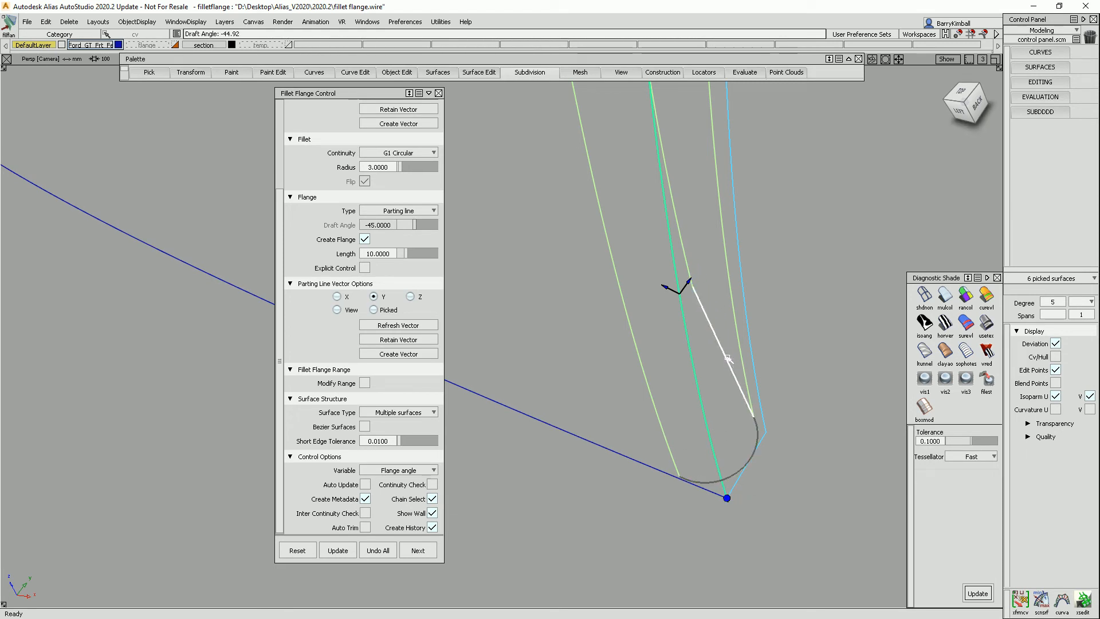
pyautogui.write('0')
pyautogui.press('Return')
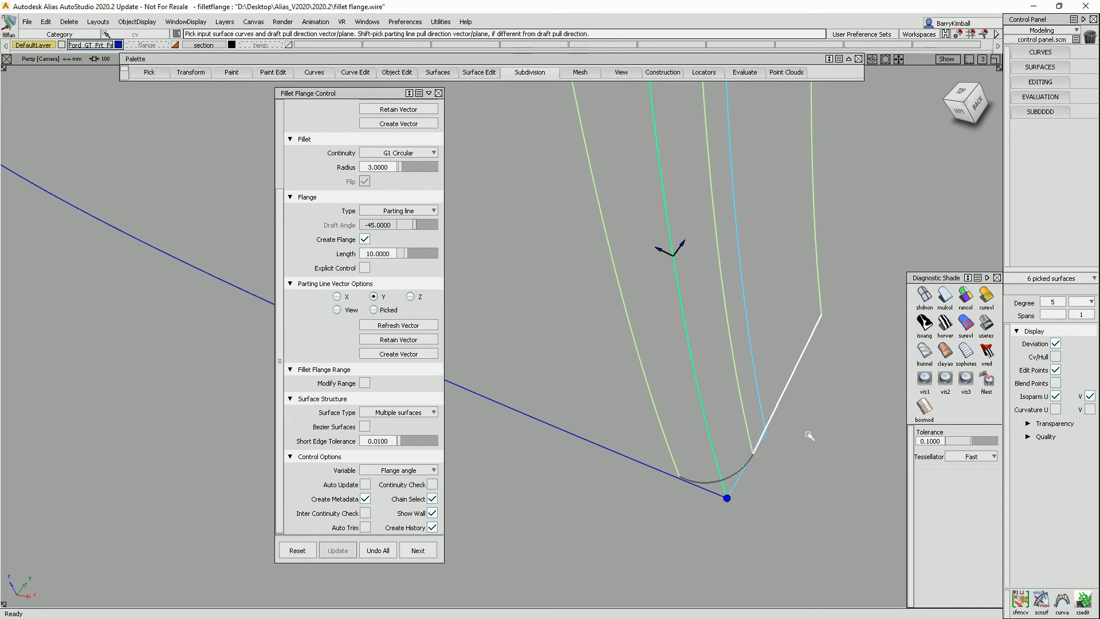
# Examine the flange along the arch toward the opposite end of the edge.
pyautogui.keyDown('alt'); pyautogui.keyDown('shift'); pyautogui.moveTo(732, 319); pyautogui.dragTo(732, 344, button='right'); pyautogui.keyUp('shift'); pyautogui.keyUp('alt')
pyautogui.keyDown('alt'); pyautogui.keyDown('shift'); pyautogui.moveTo(732, 344); pyautogui.dragTo(735, 382, button='middle'); pyautogui.keyUp('shift'); pyautogui.keyUp('alt')
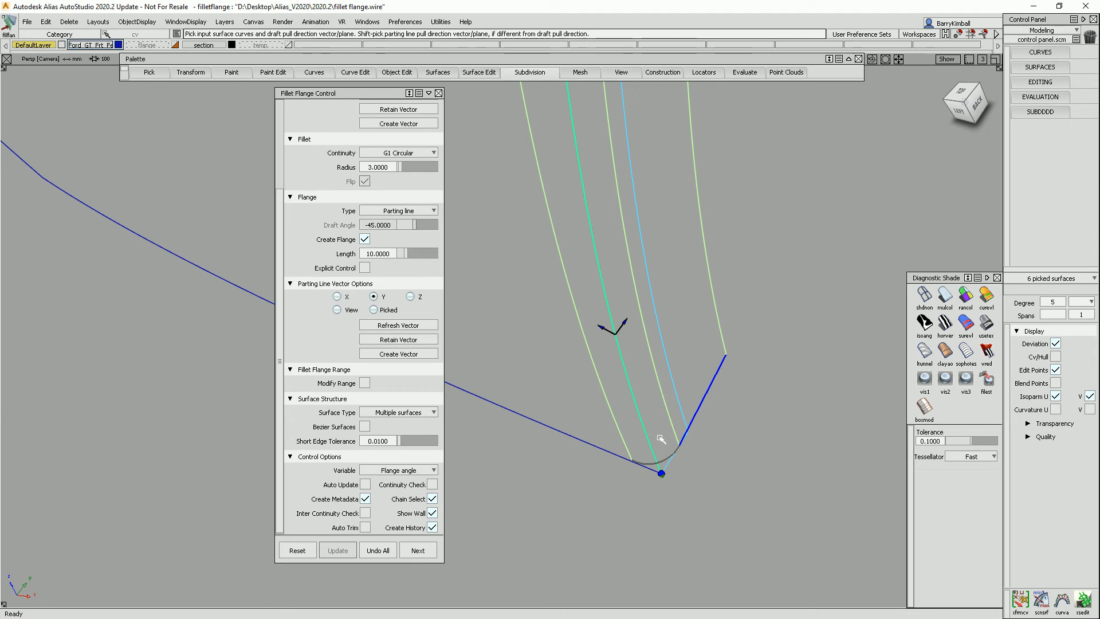
pyautogui.keyDown('alt'); pyautogui.keyDown('shift'); pyautogui.moveTo(713, 352); pyautogui.dragTo(649, 453); pyautogui.keyUp('shift'); pyautogui.keyUp('alt')
pyautogui.keyDown('alt'); pyautogui.keyDown('shift'); pyautogui.moveTo(648, 453); pyautogui.dragTo(588, 283, button='middle'); pyautogui.keyUp('shift'); pyautogui.keyUp('alt')
pyautogui.keyDown('alt'); pyautogui.keyDown('shift'); pyautogui.click(715, 246); pyautogui.keyUp('shift'); pyautogui.keyUp('alt')
pyautogui.keyDown('alt'); pyautogui.keyDown('shift'); pyautogui.moveTo(670, 315); pyautogui.dragTo(773, 253); pyautogui.keyUp('shift'); pyautogui.keyUp('alt')
pyautogui.keyDown('alt'); pyautogui.keyDown('shift'); pyautogui.moveTo(774, 253); pyautogui.dragTo(763, 338, button='right'); pyautogui.keyUp('shift'); pyautogui.keyUp('alt')
pyautogui.keyDown('alt'); pyautogui.keyDown('shift'); pyautogui.moveTo(763, 338); pyautogui.dragTo(701, 341, button='middle'); pyautogui.keyUp('shift'); pyautogui.keyUp('alt')
pyautogui.click(958, 110)
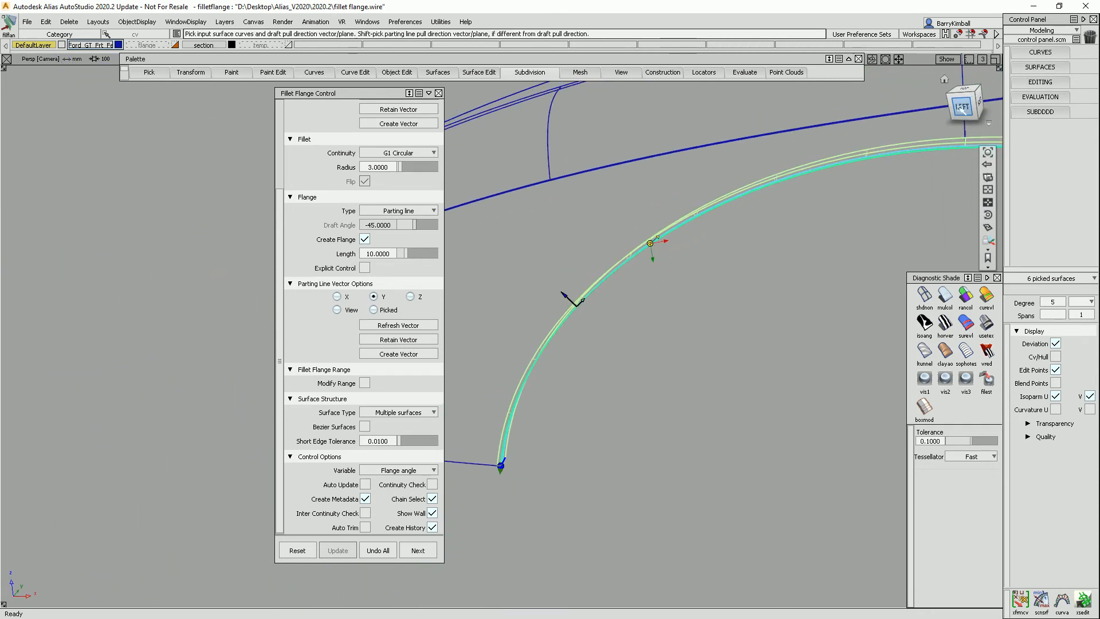
pyautogui.keyDown('alt'); pyautogui.keyDown('shift'); pyautogui.moveTo(892, 206); pyautogui.dragTo(572, 323, button='middle'); pyautogui.keyUp('shift'); pyautogui.keyUp('alt')
pyautogui.keyDown('alt'); pyautogui.keyDown('shift'); pyautogui.moveTo(653, 313); pyautogui.dragTo(817, 224, button='right'); pyautogui.keyUp('shift'); pyautogui.keyUp('alt')
pyautogui.keyDown('alt'); pyautogui.keyDown('shift'); pyautogui.moveTo(817, 223); pyautogui.dragTo(632, 280, button='middle'); pyautogui.keyUp('shift'); pyautogui.keyUp('alt')
pyautogui.moveTo(640, 211)
pyautogui.keyDown('alt'); pyautogui.keyDown('shift'); pyautogui.mouseDown()
pyautogui.moveTo(645, 179)
pyautogui.moveTo(687, 188)
pyautogui.moveTo(678, 192)
pyautogui.mouseUp(); pyautogui.keyUp('shift'); pyautogui.keyUp('alt')
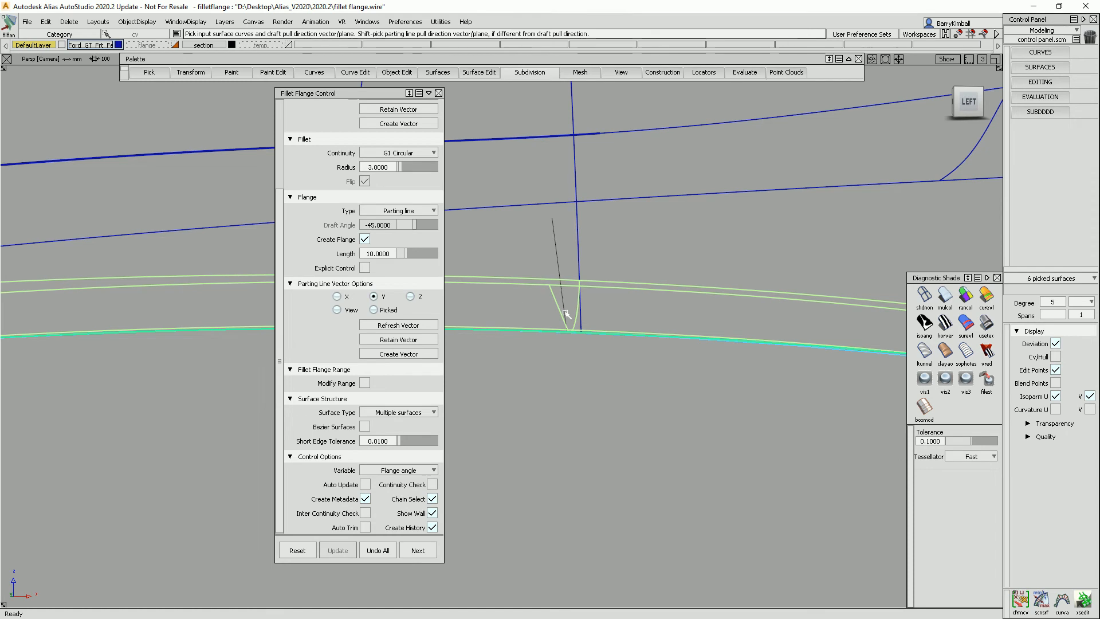
pyautogui.keyDown('alt'); pyautogui.keyDown('shift'); pyautogui.moveTo(577, 336); pyautogui.dragTo(640, 489, button='right'); pyautogui.keyUp('shift'); pyautogui.keyUp('alt')
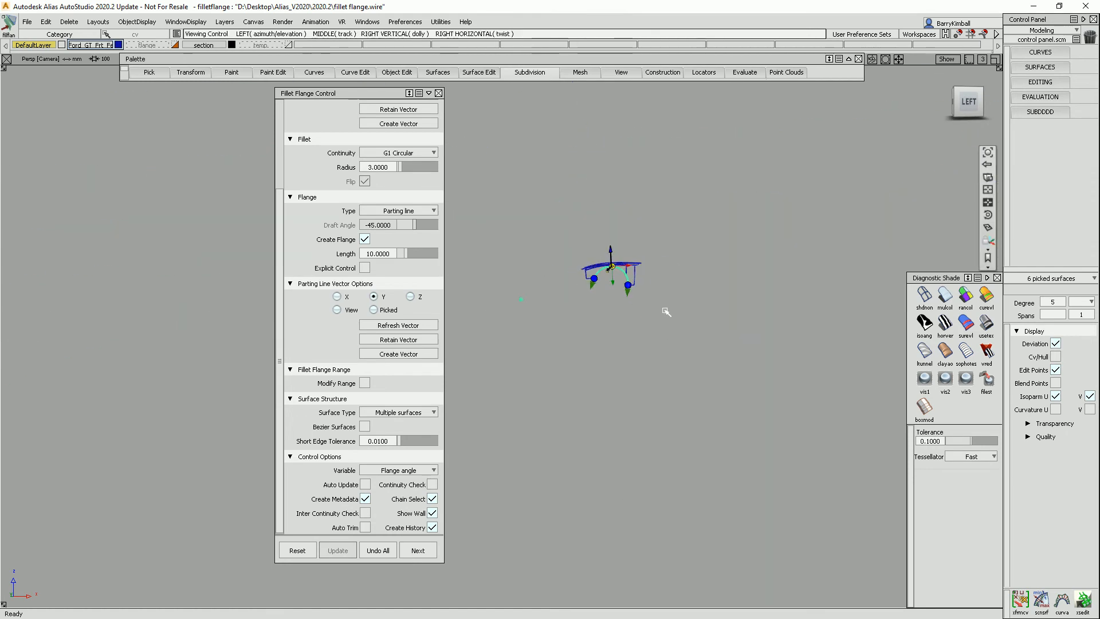
pyautogui.keyDown('alt'); pyautogui.keyDown('shift'); pyautogui.click(626, 280); pyautogui.keyUp('shift'); pyautogui.keyUp('alt')
pyautogui.keyDown('alt'); pyautogui.keyDown('shift'); pyautogui.moveTo(676, 346); pyautogui.dragTo(672, 212, button='right'); pyautogui.keyUp('shift'); pyautogui.keyUp('alt')
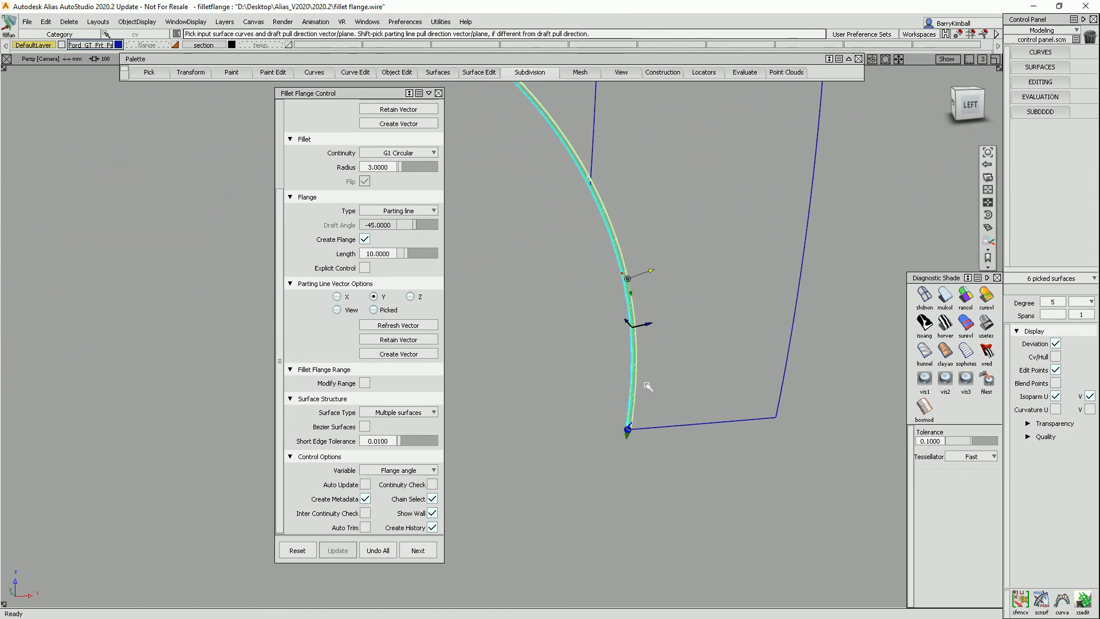
pyautogui.keyDown('alt'); pyautogui.keyDown('shift'); pyautogui.moveTo(634, 394); pyautogui.dragTo(714, 380, button='right'); pyautogui.keyUp('shift'); pyautogui.keyUp('alt')
pyautogui.keyDown('alt'); pyautogui.keyDown('shift'); pyautogui.moveTo(714, 380); pyautogui.dragTo(751, 206, button='middle'); pyautogui.keyUp('shift'); pyautogui.keyUp('alt')
pyautogui.keyDown('alt'); pyautogui.keyDown('shift'); pyautogui.moveTo(751, 206); pyautogui.dragTo(766, 304); pyautogui.keyUp('shift'); pyautogui.keyUp('alt')
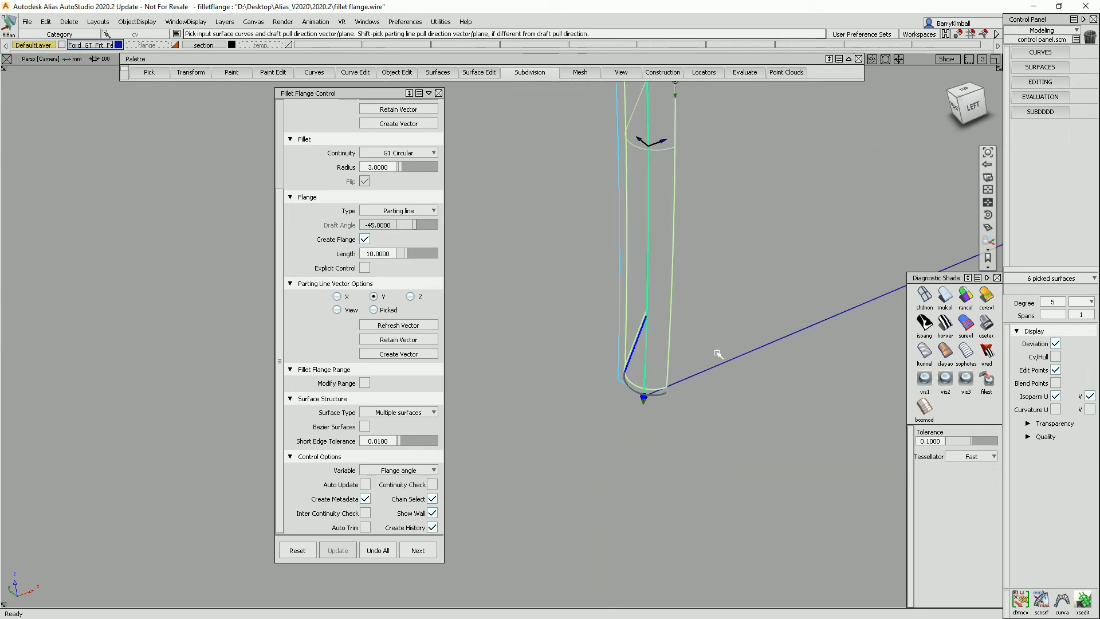
# Adjust the flange angle near the lower end of the wheel-arch edge with the flange manipulator.
pyautogui.click(645, 358)
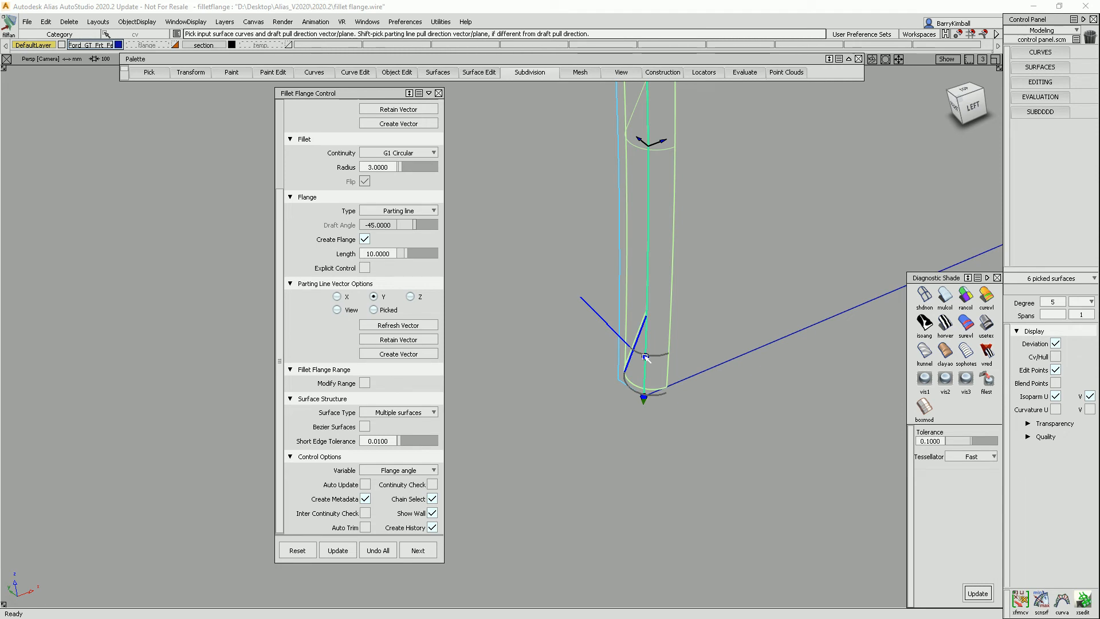
pyautogui.moveTo(646, 357); pyautogui.dragTo(646, 433)
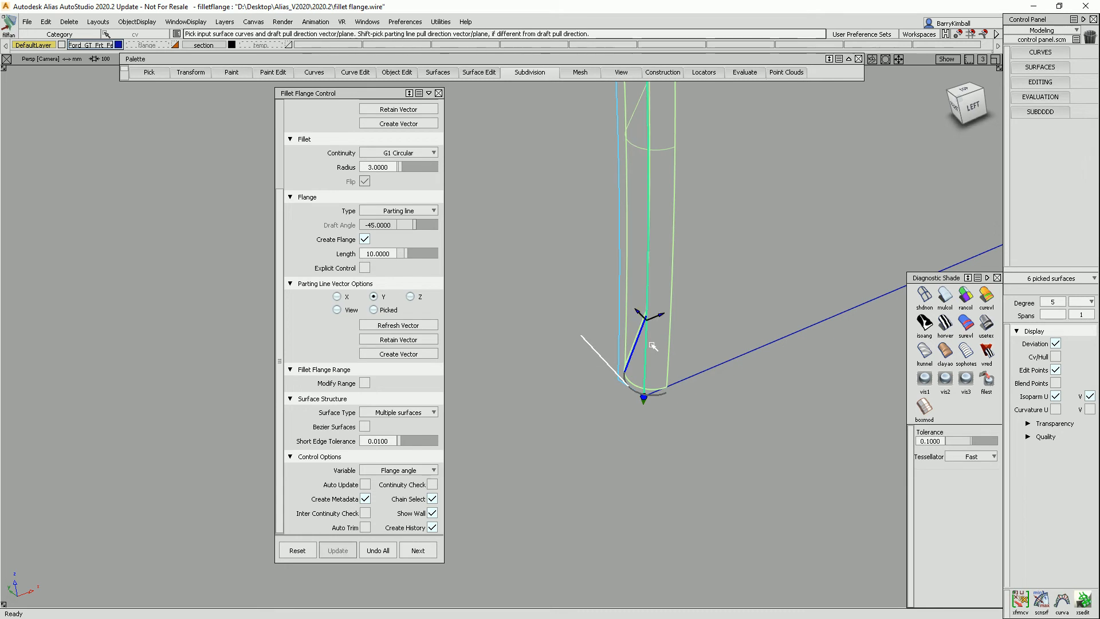
pyautogui.keyDown('alt'); pyautogui.keyDown('shift'); pyautogui.moveTo(652, 346); pyautogui.dragTo(671, 398); pyautogui.keyUp('shift'); pyautogui.keyUp('alt')
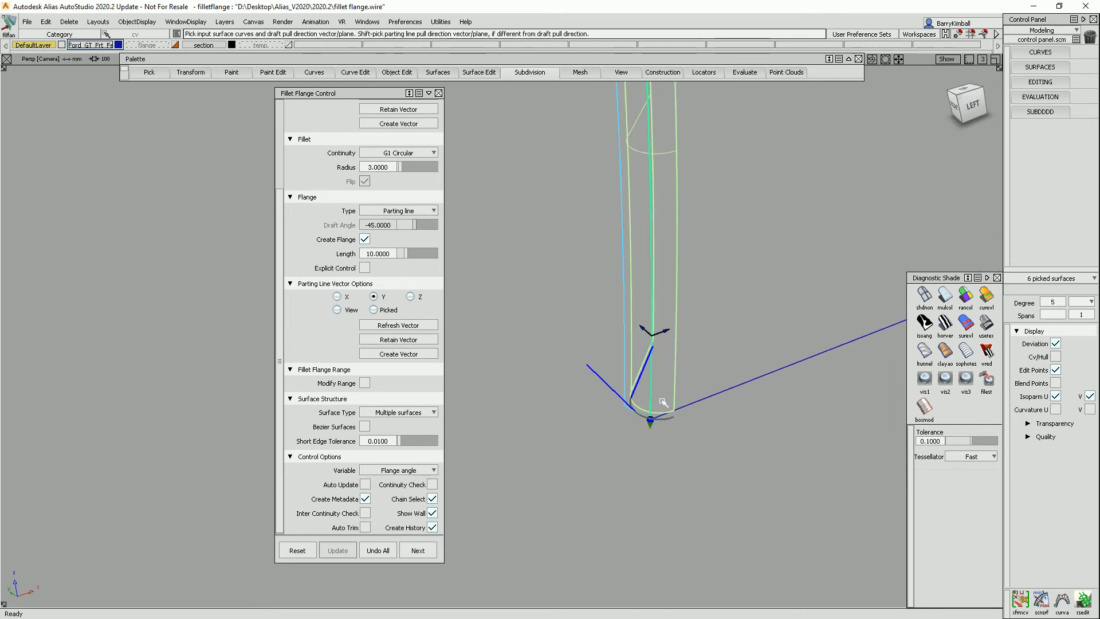
pyautogui.keyDown('alt'); pyautogui.keyDown('shift'); pyautogui.moveTo(659, 438); pyautogui.dragTo(670, 407, button='right'); pyautogui.keyUp('shift'); pyautogui.keyUp('alt')
pyautogui.keyDown('alt'); pyautogui.keyDown('shift'); pyautogui.moveTo(670, 407); pyautogui.dragTo(661, 346, button='middle'); pyautogui.keyUp('shift'); pyautogui.keyUp('alt')
pyautogui.keyDown('alt'); pyautogui.keyDown('shift'); pyautogui.moveTo(660, 347); pyautogui.dragTo(661, 440, button='right'); pyautogui.keyUp('shift'); pyautogui.keyUp('alt')
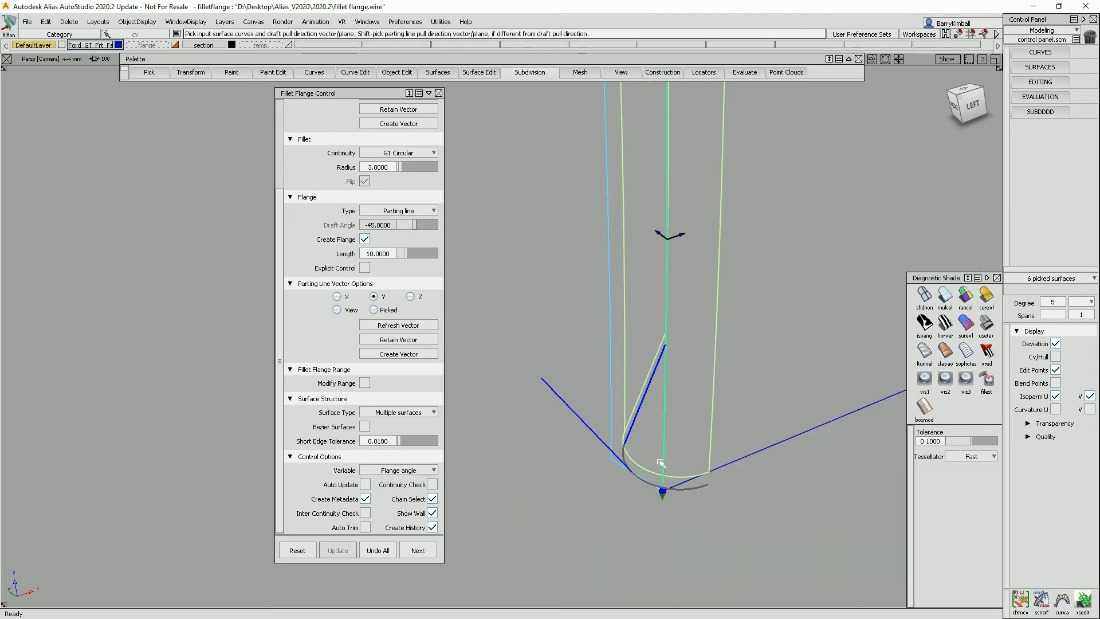
pyautogui.moveTo(663, 491); pyautogui.dragTo(671, 349)
pyautogui.keyDown('alt'); pyautogui.keyDown('shift'); pyautogui.moveTo(671, 348); pyautogui.dragTo(638, 176, button='right'); pyautogui.keyUp('shift'); pyautogui.keyUp('alt')
pyautogui.keyDown('alt'); pyautogui.keyDown('shift'); pyautogui.moveTo(638, 177); pyautogui.dragTo(882, 462, button='middle'); pyautogui.keyUp('shift'); pyautogui.keyUp('alt')
# Inspect the flange along the whole wheel-arch edge from several angles.
pyautogui.keyDown('alt'); pyautogui.keyDown('shift'); pyautogui.click(542, 291); pyautogui.keyUp('shift'); pyautogui.keyUp('alt')
pyautogui.keyDown('alt'); pyautogui.keyDown('shift'); pyautogui.moveTo(544, 293); pyautogui.dragTo(589, 341); pyautogui.keyUp('shift'); pyautogui.keyUp('alt')
pyautogui.keyDown('alt'); pyautogui.keyDown('shift'); pyautogui.moveTo(590, 341); pyautogui.dragTo(659, 338, button='right'); pyautogui.keyUp('shift'); pyautogui.keyUp('alt')
pyautogui.keyDown('alt'); pyautogui.keyDown('shift'); pyautogui.moveTo(659, 338); pyautogui.dragTo(498, 249, button='middle'); pyautogui.keyUp('shift'); pyautogui.keyUp('alt')
pyautogui.moveTo(849, 537); pyautogui.dragTo(839, 470)
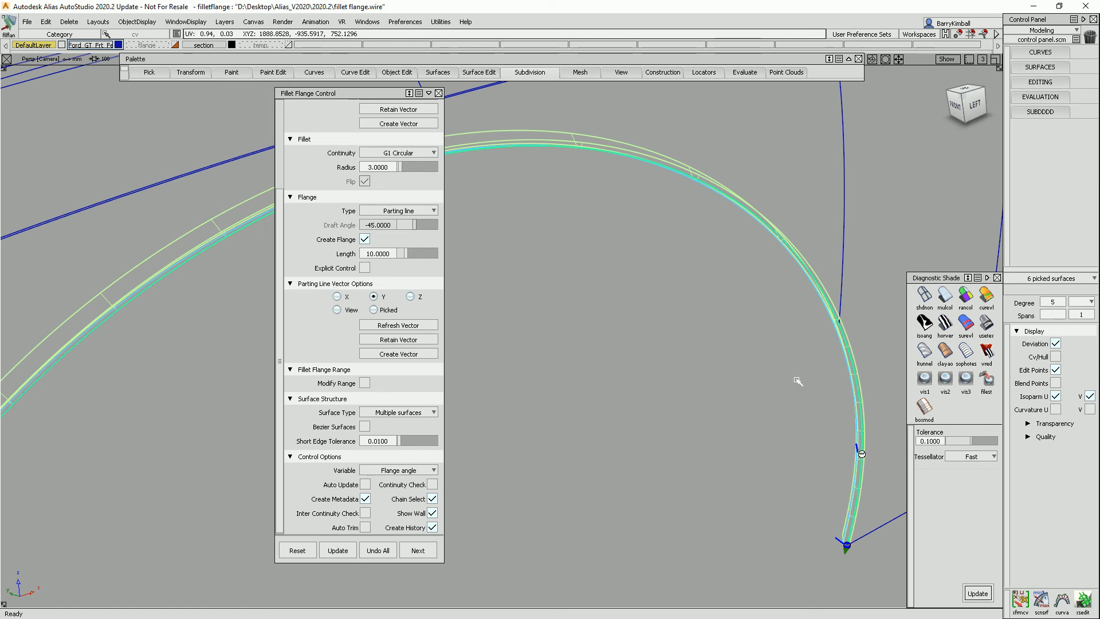
pyautogui.moveTo(536, 231); pyautogui.dragTo(540, 258)
pyautogui.keyDown('alt'); pyautogui.keyDown('shift'); pyautogui.moveTo(540, 258); pyautogui.dragTo(630, 332, button='middle'); pyautogui.keyUp('shift'); pyautogui.keyUp('alt')
pyautogui.keyDown('alt'); pyautogui.keyDown('shift'); pyautogui.click(511, 265); pyautogui.keyUp('shift'); pyautogui.keyUp('alt')
pyautogui.keyDown('alt'); pyautogui.keyDown('shift'); pyautogui.moveTo(511, 266); pyautogui.dragTo(608, 289, button='right'); pyautogui.keyUp('shift'); pyautogui.keyUp('alt')
pyautogui.moveTo(814, 237); pyautogui.dragTo(573, 289)
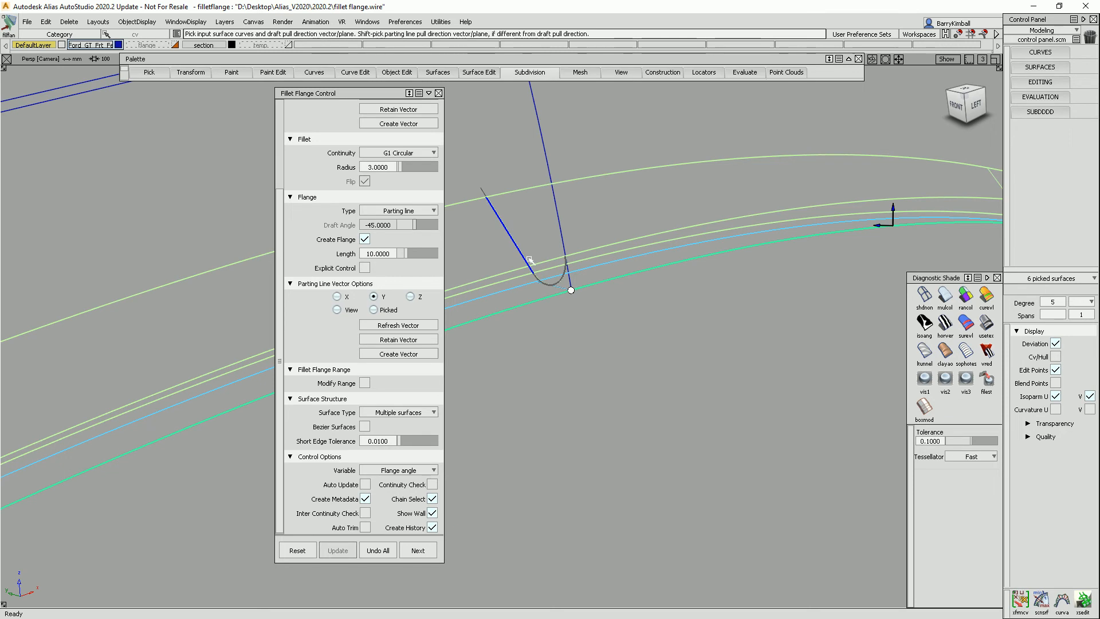
pyautogui.keyDown('alt'); pyautogui.keyDown('shift'); pyautogui.moveTo(531, 256); pyautogui.dragTo(621, 292, button='right'); pyautogui.keyUp('shift'); pyautogui.keyUp('alt')
pyautogui.keyDown('alt'); pyautogui.keyDown('shift'); pyautogui.moveTo(824, 550); pyautogui.dragTo(675, 390, button='middle'); pyautogui.keyUp('shift'); pyautogui.keyUp('alt')
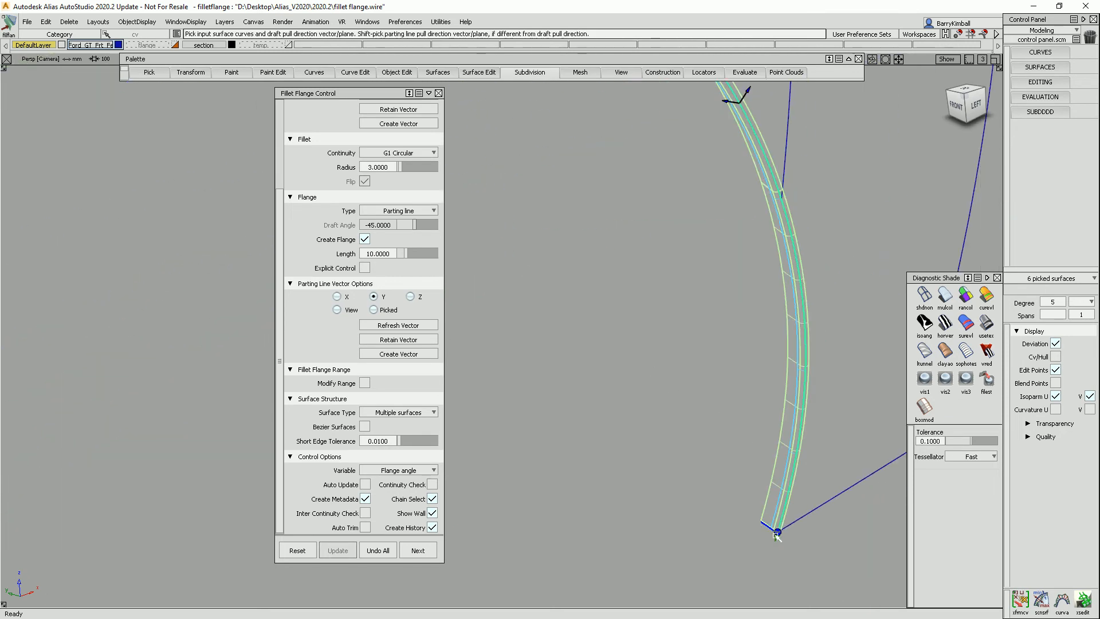
pyautogui.keyDown('alt'); pyautogui.keyDown('shift'); pyautogui.moveTo(731, 547); pyautogui.dragTo(854, 453, button='middle'); pyautogui.keyUp('shift'); pyautogui.keyUp('alt')
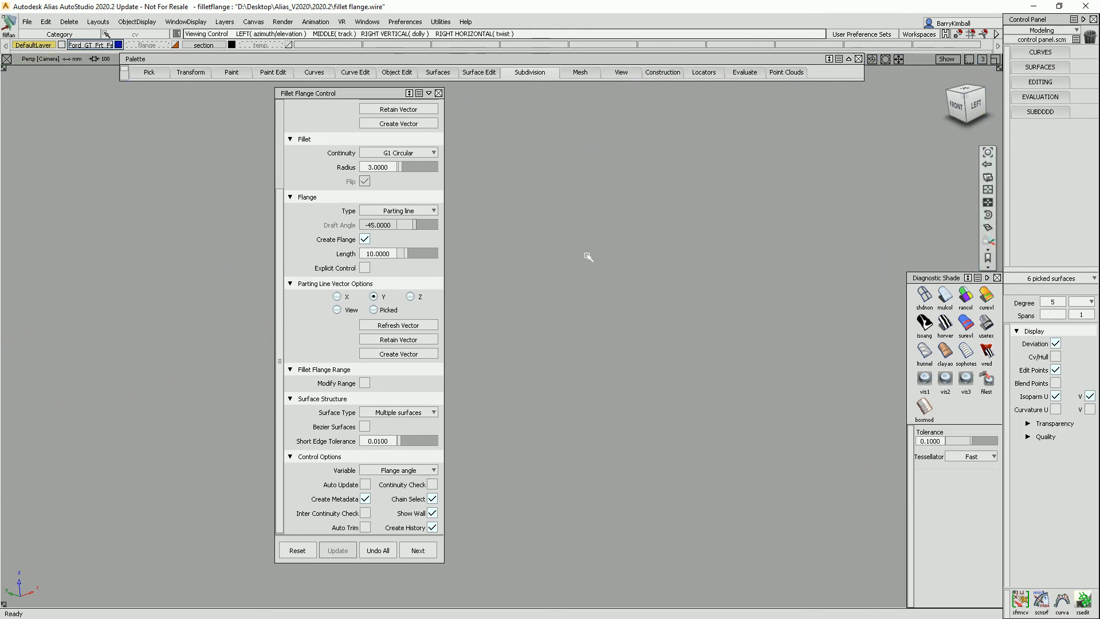
pyautogui.keyDown('alt'); pyautogui.keyDown('shift'); pyautogui.moveTo(741, 447); pyautogui.dragTo(582, 304, button='right'); pyautogui.keyUp('shift'); pyautogui.keyUp('alt')
pyautogui.moveTo(343, 93); pyautogui.dragTo(620, 138)
pyautogui.keyDown('alt'); pyautogui.keyDown('shift'); pyautogui.moveTo(371, 177); pyautogui.dragTo(401, 172, button='right'); pyautogui.keyUp('shift'); pyautogui.keyUp('alt')
pyautogui.keyDown('alt'); pyautogui.keyDown('shift'); pyautogui.moveTo(401, 172); pyautogui.dragTo(324, 242, button='middle'); pyautogui.keyUp('shift'); pyautogui.keyUp('alt')
pyautogui.keyDown('alt'); pyautogui.keyDown('shift'); pyautogui.moveTo(324, 242); pyautogui.dragTo(560, 249); pyautogui.keyUp('shift'); pyautogui.keyUp('alt')
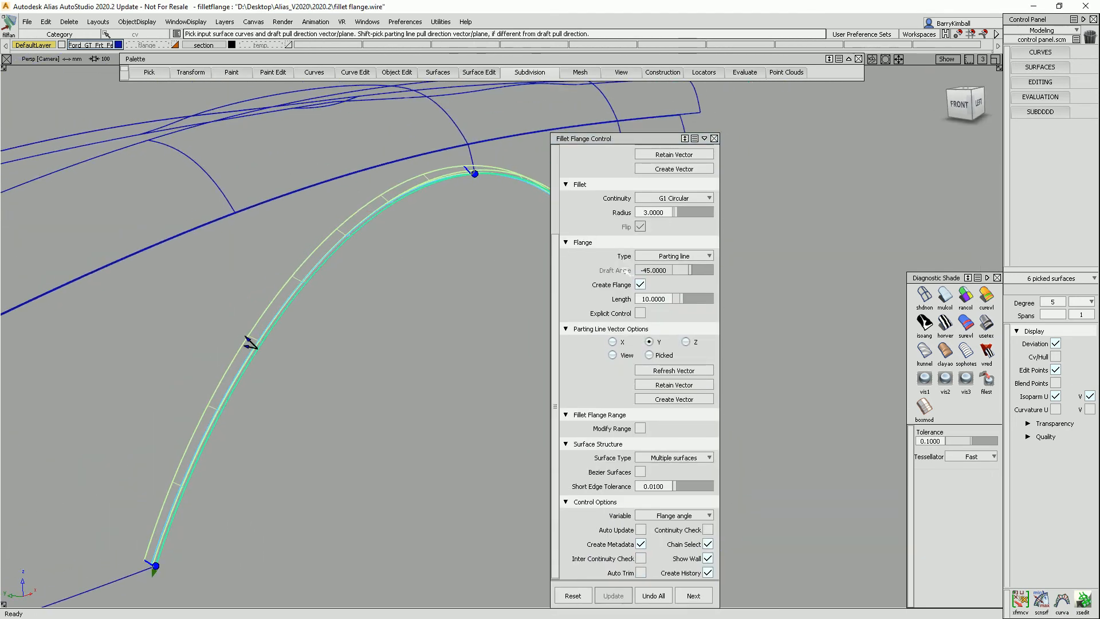
# Enable Explicit Control and Bezier Surfaces for the fillet flange surfaces.
pyautogui.click(640, 312)
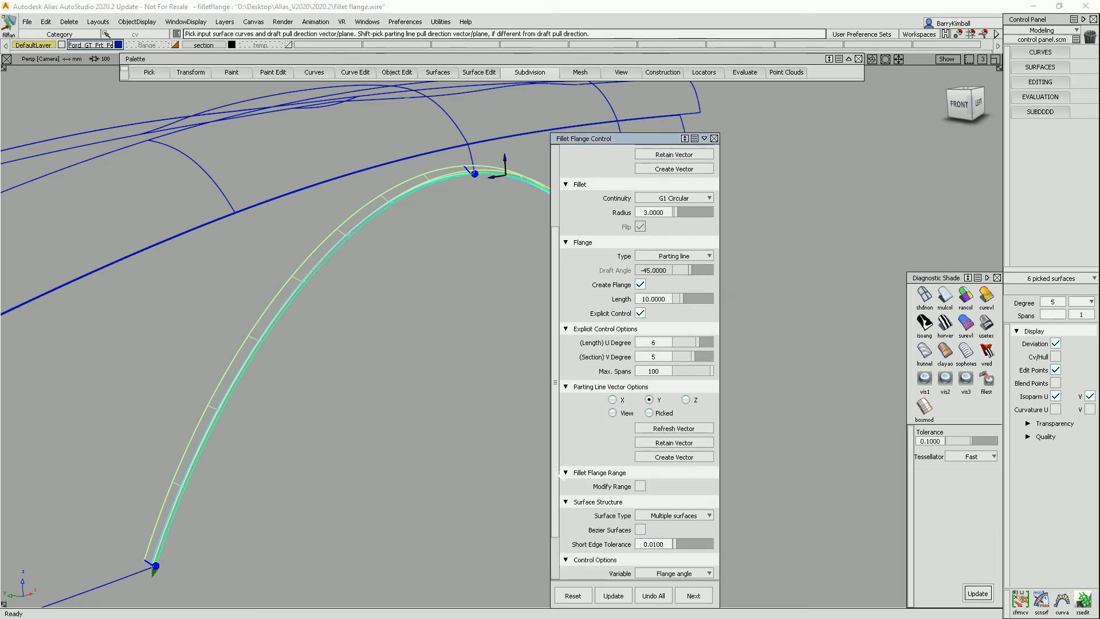
pyautogui.scroll(-2, 560, 475)
pyautogui.click(639, 471)
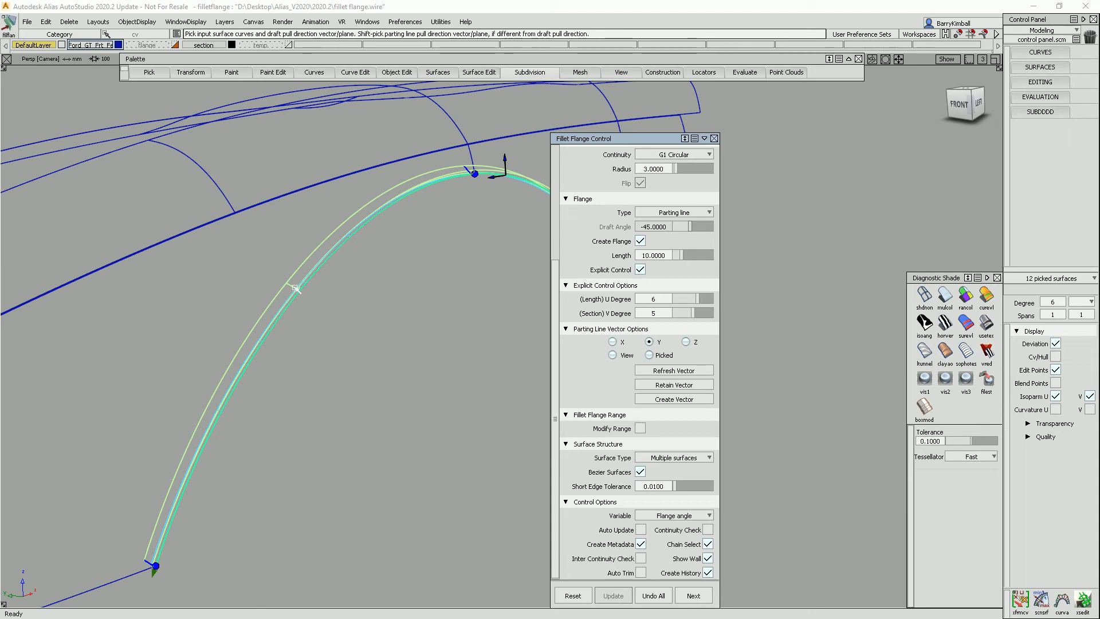
# Reopen the fillet flange's construction history for editing from the flange surface.
pyautogui.keyDown('alt'); pyautogui.keyDown('shift'); pyautogui.moveTo(378, 243); pyautogui.dragTo(337, 315); pyautogui.keyUp('shift'); pyautogui.keyUp('alt')
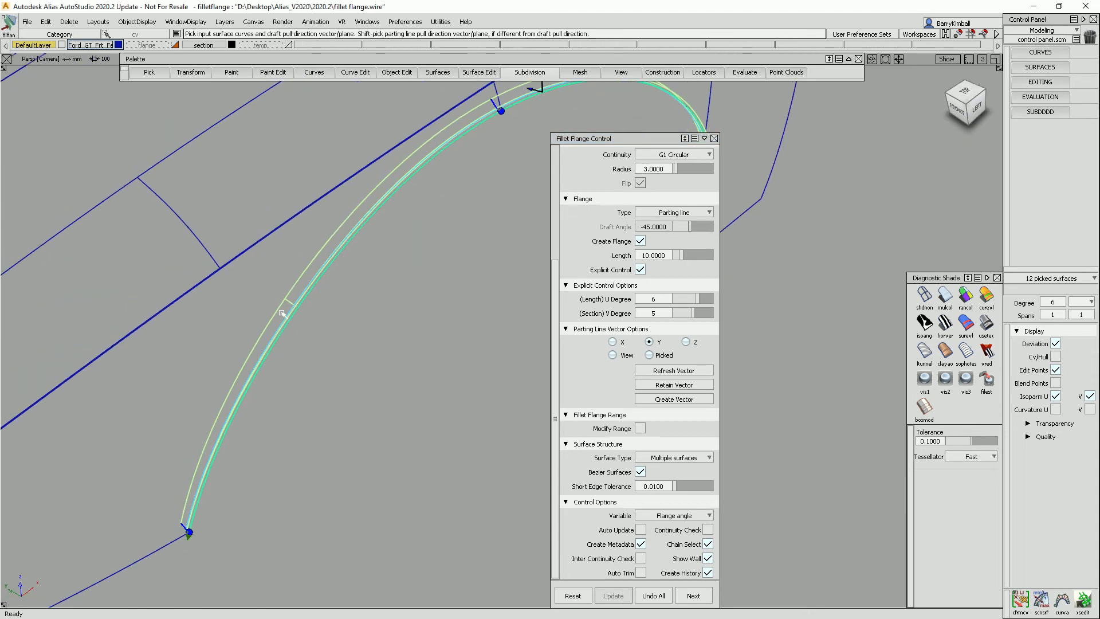
pyautogui.keyDown('alt'); pyautogui.keyDown('shift'); pyautogui.moveTo(566, 92); pyautogui.dragTo(430, 175, button='middle'); pyautogui.keyUp('shift'); pyautogui.keyUp('alt')
pyautogui.keyDown('alt'); pyautogui.keyDown('shift'); pyautogui.moveTo(508, 169); pyautogui.dragTo(484, 237); pyautogui.keyUp('shift'); pyautogui.keyUp('alt')
pyautogui.keyDown('alt'); pyautogui.keyDown('shift'); pyautogui.moveTo(433, 249); pyautogui.dragTo(3, 252, button='middle'); pyautogui.keyUp('shift'); pyautogui.keyUp('alt')
pyautogui.keyDown('alt'); pyautogui.keyDown('shift'); pyautogui.moveTo(419, 226); pyautogui.dragTo(452, 256); pyautogui.keyUp('shift'); pyautogui.keyUp('alt')
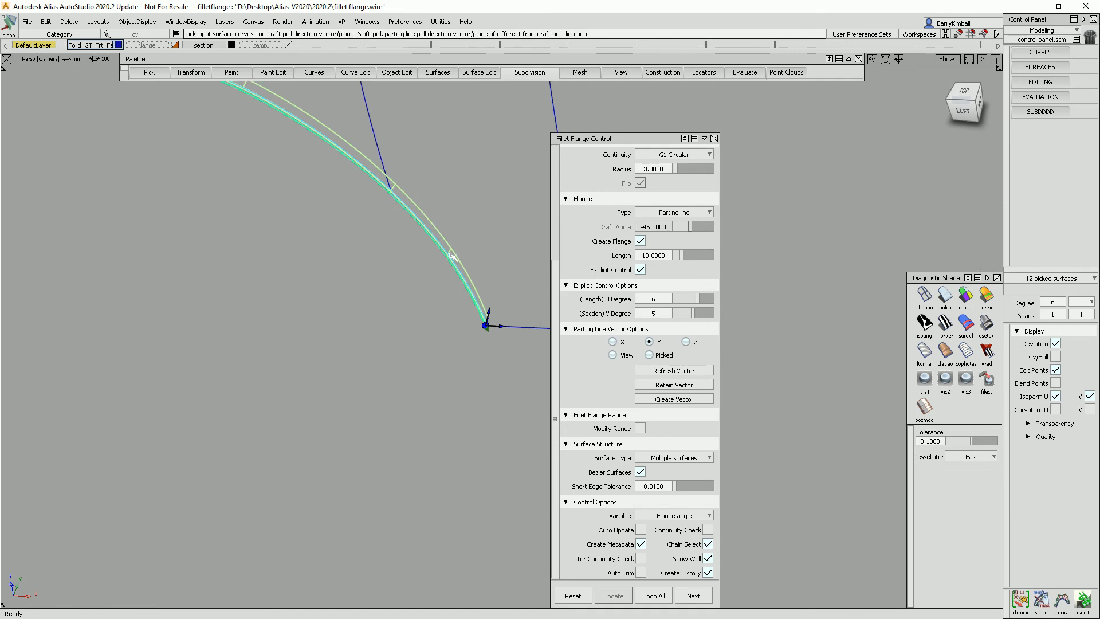
pyautogui.keyDown('alt'); pyautogui.keyDown('shift'); pyautogui.moveTo(383, 325); pyautogui.dragTo(413, 272); pyautogui.keyUp('shift'); pyautogui.keyUp('alt')
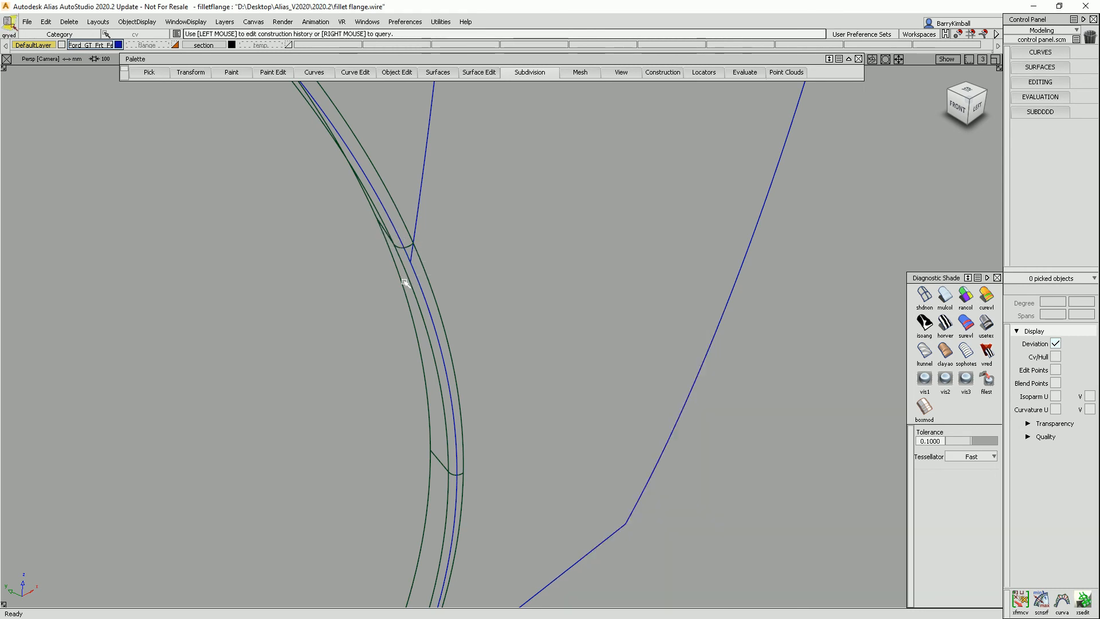
pyautogui.click(405, 283)
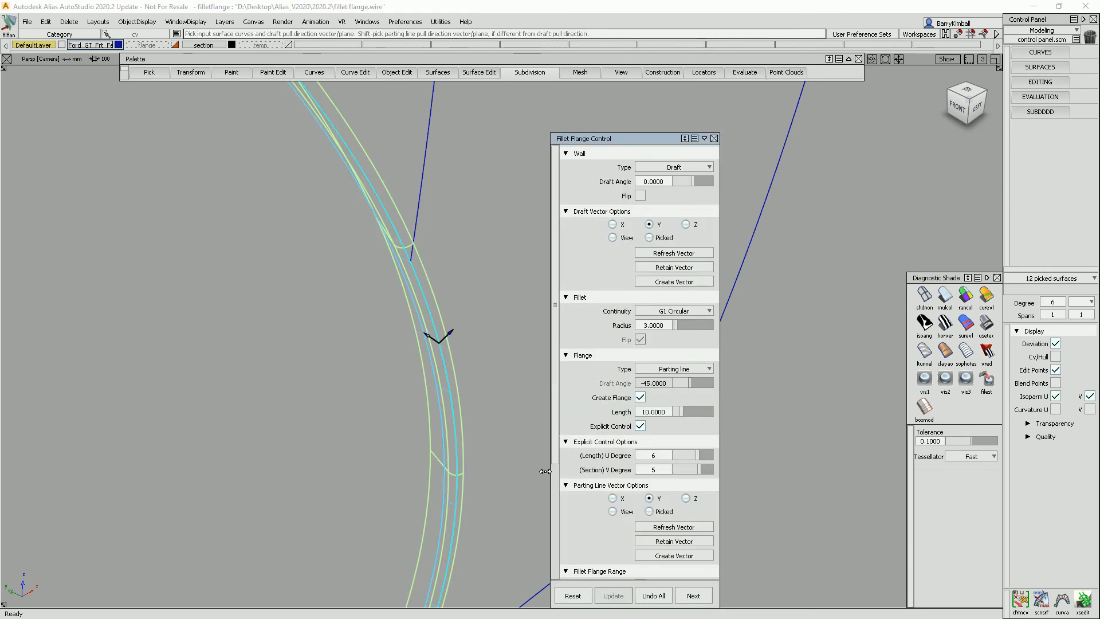
# Turn on Auto Trim for the fillet flange.
pyautogui.scroll(-5, 551, 465)
pyautogui.keyDown('alt'); pyautogui.keyDown('shift'); pyautogui.moveTo(478, 478); pyautogui.dragTo(403, 453); pyautogui.keyUp('shift'); pyautogui.keyUp('alt')
pyautogui.keyDown('alt'); pyautogui.keyDown('shift'); pyautogui.moveTo(488, 478); pyautogui.dragTo(793, 369, button='middle'); pyautogui.keyUp('shift'); pyautogui.keyUp('alt')
pyautogui.keyDown('alt'); pyautogui.keyDown('shift'); pyautogui.moveTo(511, 432); pyautogui.dragTo(619, 410, button='middle'); pyautogui.keyUp('shift'); pyautogui.keyUp('alt')
pyautogui.keyDown('alt'); pyautogui.keyDown('shift'); pyautogui.moveTo(344, 404); pyautogui.dragTo(256, 418, button='right'); pyautogui.keyUp('shift'); pyautogui.keyUp('alt')
pyautogui.keyDown('alt'); pyautogui.keyDown('shift'); pyautogui.moveTo(255, 418); pyautogui.dragTo(470, 383, button='middle'); pyautogui.keyUp('shift'); pyautogui.keyUp('alt')
pyautogui.keyDown('alt'); pyautogui.keyDown('shift'); pyautogui.moveTo(469, 382); pyautogui.dragTo(367, 427, button='right'); pyautogui.keyUp('shift'); pyautogui.keyUp('alt')
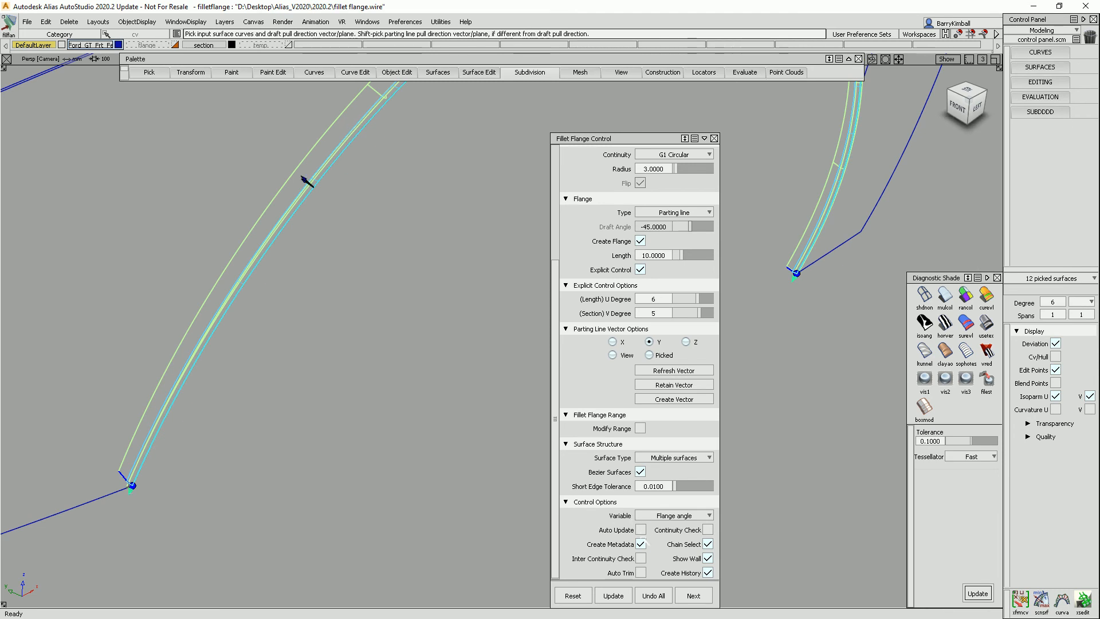
pyautogui.click(640, 572)
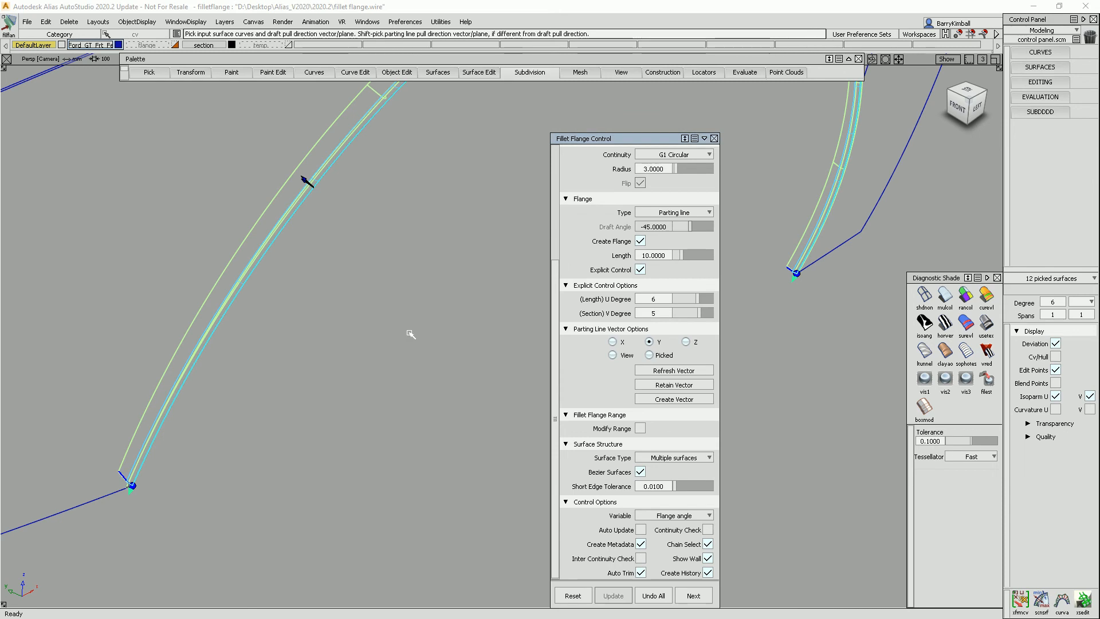
# Shade the fender and flange and inspect the flange from the front and left views.
pyautogui.click(409, 385)
pyautogui.click(945, 295)
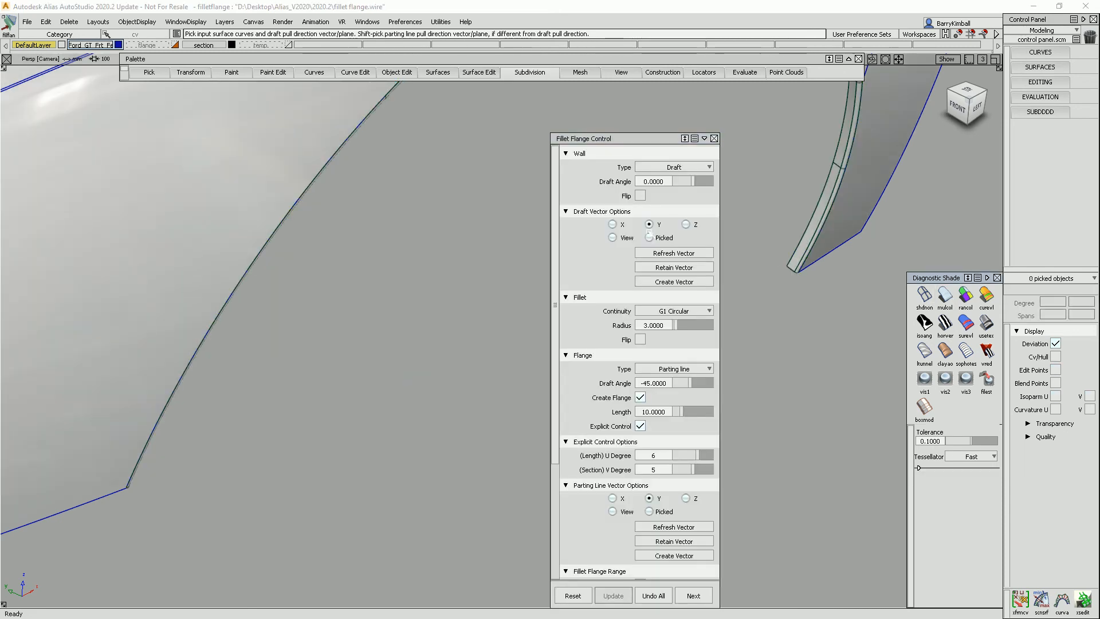
pyautogui.click(969, 112)
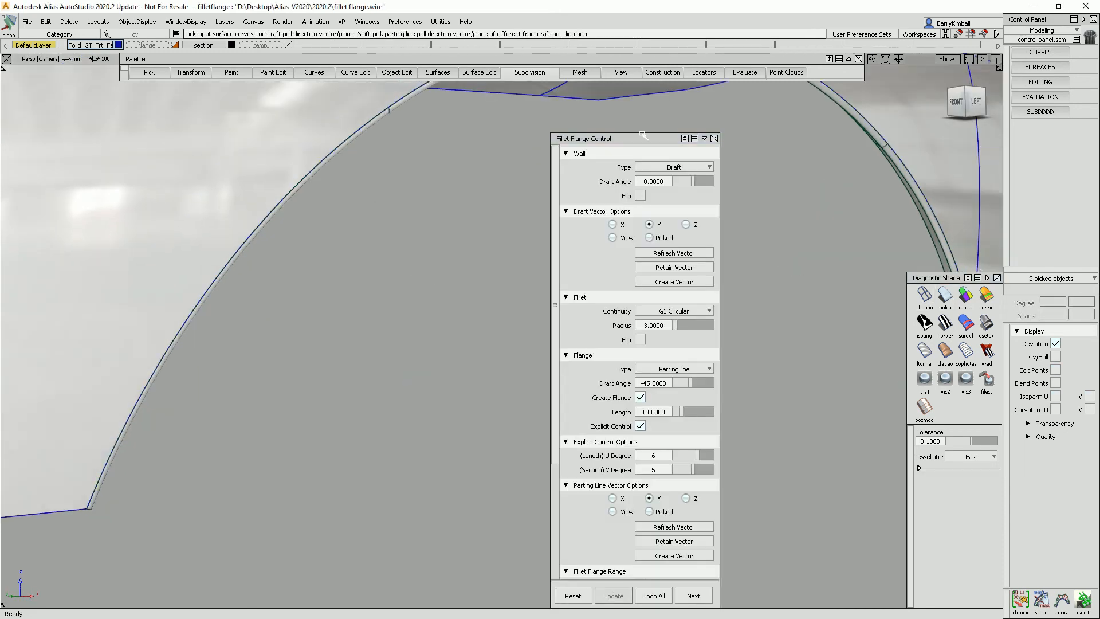
pyautogui.keyDown('alt'); pyautogui.keyDown('shift'); pyautogui.moveTo(449, 238); pyautogui.dragTo(185, 329); pyautogui.keyUp('shift'); pyautogui.keyUp('alt')
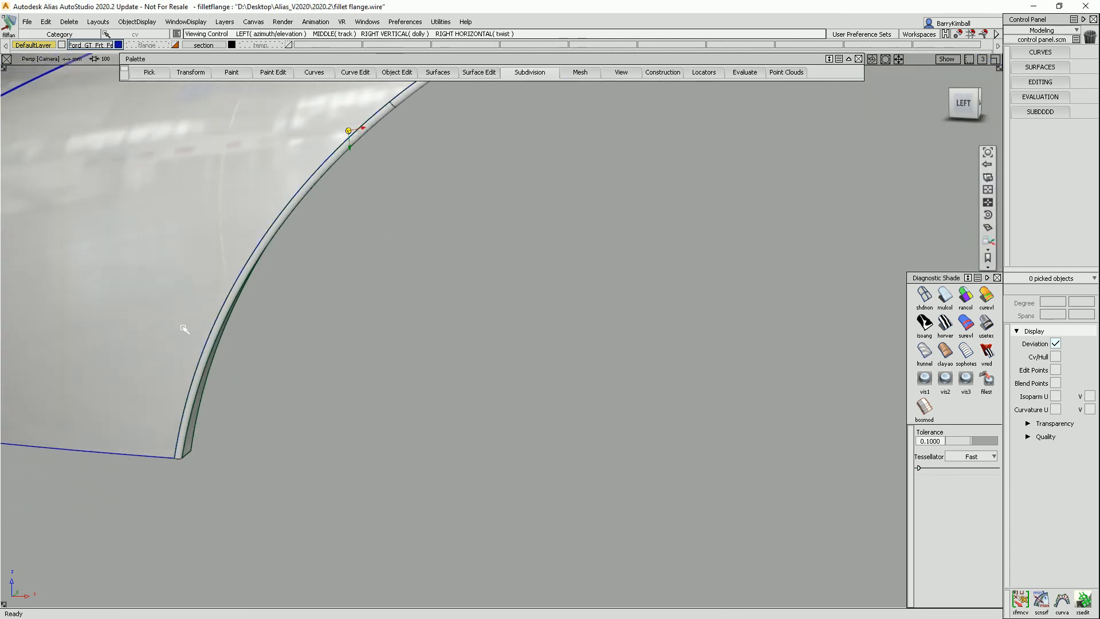
pyautogui.keyDown('alt'); pyautogui.keyDown('shift'); pyautogui.moveTo(196, 437); pyautogui.dragTo(727, 161); pyautogui.keyUp('shift'); pyautogui.keyUp('alt')
pyautogui.keyDown('alt'); pyautogui.keyDown('shift'); pyautogui.moveTo(795, 182); pyautogui.dragTo(790, 417); pyautogui.keyUp('shift'); pyautogui.keyUp('alt')
pyautogui.keyDown('alt'); pyautogui.keyDown('shift'); pyautogui.moveTo(794, 253); pyautogui.dragTo(763, 297, button='right'); pyautogui.keyUp('shift'); pyautogui.keyUp('alt')
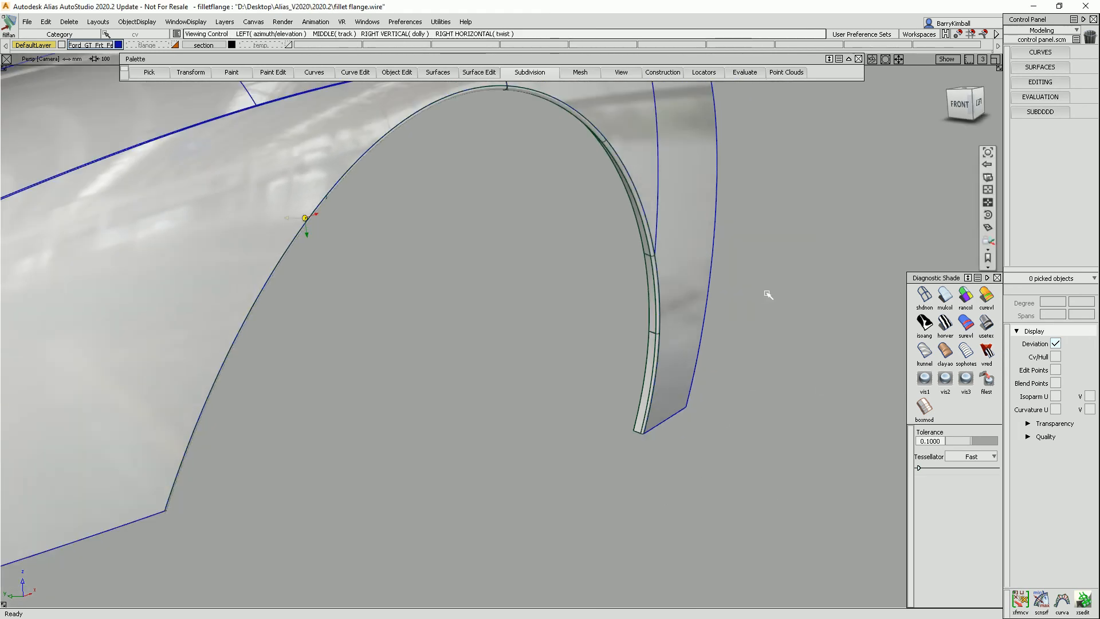
pyautogui.click(979, 102)
pyautogui.keyDown('alt'); pyautogui.keyDown('shift'); pyautogui.moveTo(715, 201); pyautogui.dragTo(464, 204, button='right'); pyautogui.keyUp('shift'); pyautogui.keyUp('alt')
pyautogui.keyDown('alt'); pyautogui.keyDown('shift'); pyautogui.moveTo(464, 204); pyautogui.dragTo(802, 412, button='middle'); pyautogui.keyUp('shift'); pyautogui.keyUp('alt')
pyautogui.keyDown('alt'); pyautogui.keyDown('shift'); pyautogui.moveTo(802, 413); pyautogui.dragTo(498, 269, button='right'); pyautogui.keyUp('shift'); pyautogui.keyUp('alt')
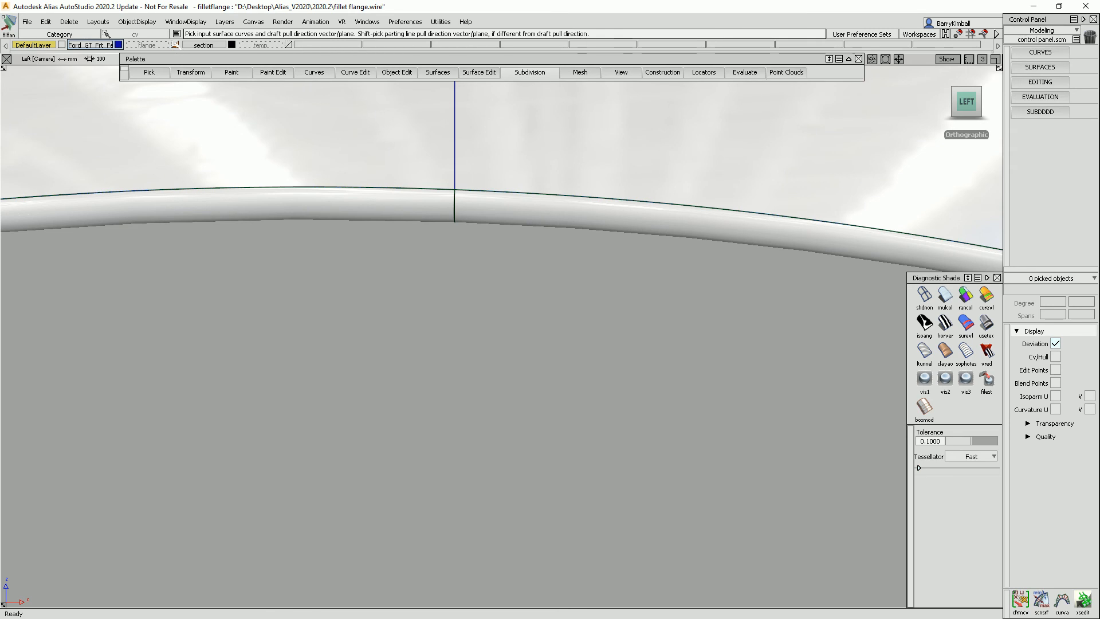
# Show the reference flange layer to compare it with the new flange, then hide it again.
pyautogui.click(175, 45)
pyautogui.keyDown('alt'); pyautogui.keyDown('shift'); pyautogui.moveTo(688, 280); pyautogui.dragTo(460, 283, button='right'); pyautogui.keyUp('shift'); pyautogui.keyUp('alt')
pyautogui.keyDown('alt'); pyautogui.keyDown('shift'); pyautogui.moveTo(442, 211); pyautogui.dragTo(598, 371, button='middle'); pyautogui.keyUp('shift'); pyautogui.keyUp('alt')
pyautogui.keyDown('alt'); pyautogui.keyDown('shift'); pyautogui.moveTo(593, 380); pyautogui.dragTo(640, 342); pyautogui.keyUp('shift'); pyautogui.keyUp('alt')
pyautogui.keyDown('alt'); pyautogui.keyDown('shift'); pyautogui.moveTo(640, 343); pyautogui.dragTo(641, 348, button='right'); pyautogui.keyUp('shift'); pyautogui.keyUp('alt')
pyautogui.keyDown('alt'); pyautogui.keyDown('shift'); pyautogui.moveTo(640, 348); pyautogui.dragTo(715, 422); pyautogui.keyUp('shift'); pyautogui.keyUp('alt')
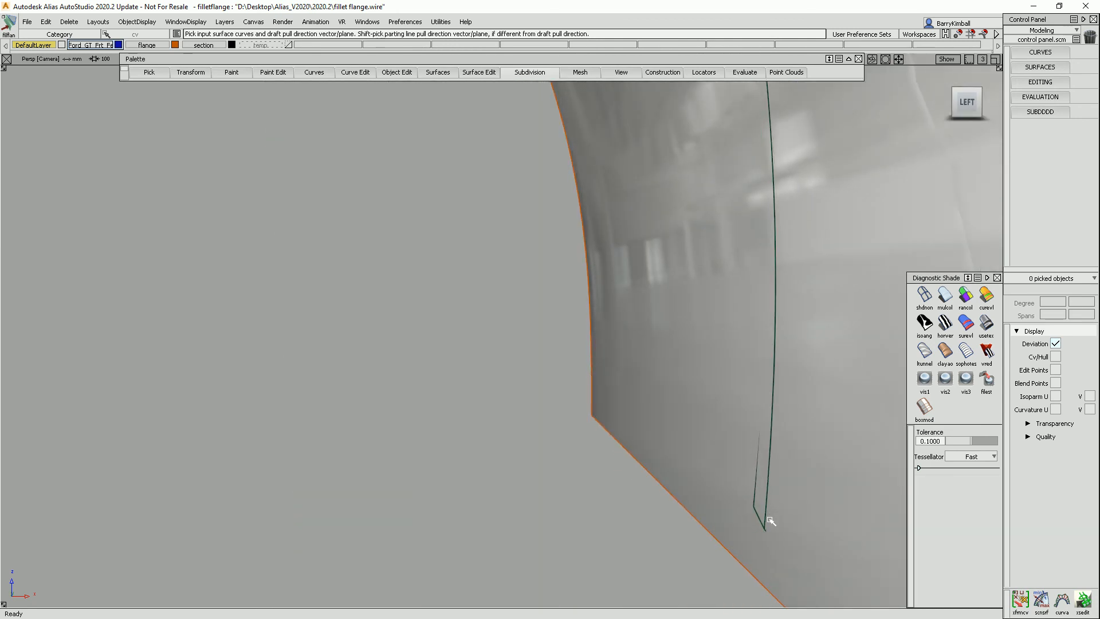
pyautogui.keyDown('alt'); pyautogui.keyDown('shift'); pyautogui.moveTo(770, 520); pyautogui.dragTo(780, 520); pyautogui.keyUp('shift'); pyautogui.keyUp('alt')
pyautogui.keyDown('alt'); pyautogui.keyDown('shift'); pyautogui.moveTo(849, 495); pyautogui.dragTo(831, 477); pyautogui.keyUp('shift'); pyautogui.keyUp('alt')
pyautogui.keyDown('alt'); pyautogui.keyDown('shift'); pyautogui.moveTo(840, 243); pyautogui.dragTo(231, 294, button='right'); pyautogui.keyUp('shift'); pyautogui.keyUp('alt')
pyautogui.keyDown('alt'); pyautogui.keyDown('shift'); pyautogui.click(89, 308); pyautogui.keyUp('shift'); pyautogui.keyUp('alt')
pyautogui.moveTo(186, 342)
pyautogui.keyDown('alt'); pyautogui.keyDown('shift'); pyautogui.mouseDown()
pyautogui.moveTo(204, 345)
pyautogui.moveTo(259, 297)
pyautogui.moveTo(302, 286)
pyautogui.moveTo(252, 312)
pyautogui.mouseUp(); pyautogui.keyUp('shift'); pyautogui.keyUp('alt')
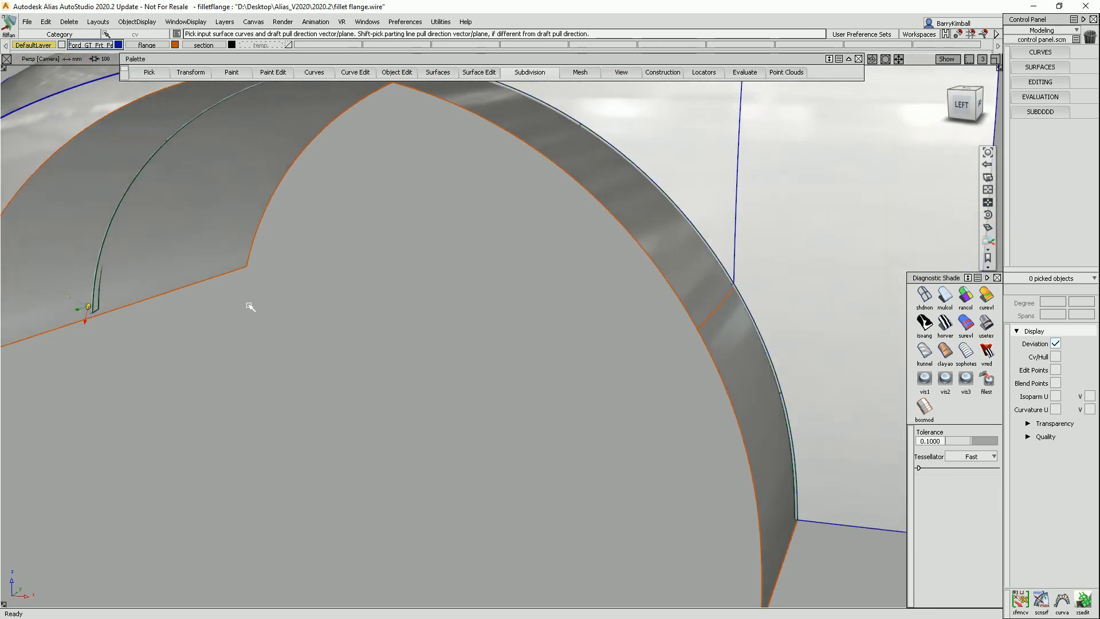
pyautogui.keyDown('alt'); pyautogui.keyDown('shift'); pyautogui.moveTo(331, 258); pyautogui.dragTo(371, 302, button='middle'); pyautogui.keyUp('shift'); pyautogui.keyUp('alt')
pyautogui.keyDown('alt'); pyautogui.keyDown('shift'); pyautogui.moveTo(379, 287); pyautogui.dragTo(385, 294, button='right'); pyautogui.keyUp('shift'); pyautogui.keyUp('alt')
pyautogui.keyDown('alt'); pyautogui.keyDown('shift'); pyautogui.moveTo(385, 294); pyautogui.dragTo(437, 306, button='middle'); pyautogui.keyUp('shift'); pyautogui.keyUp('alt')
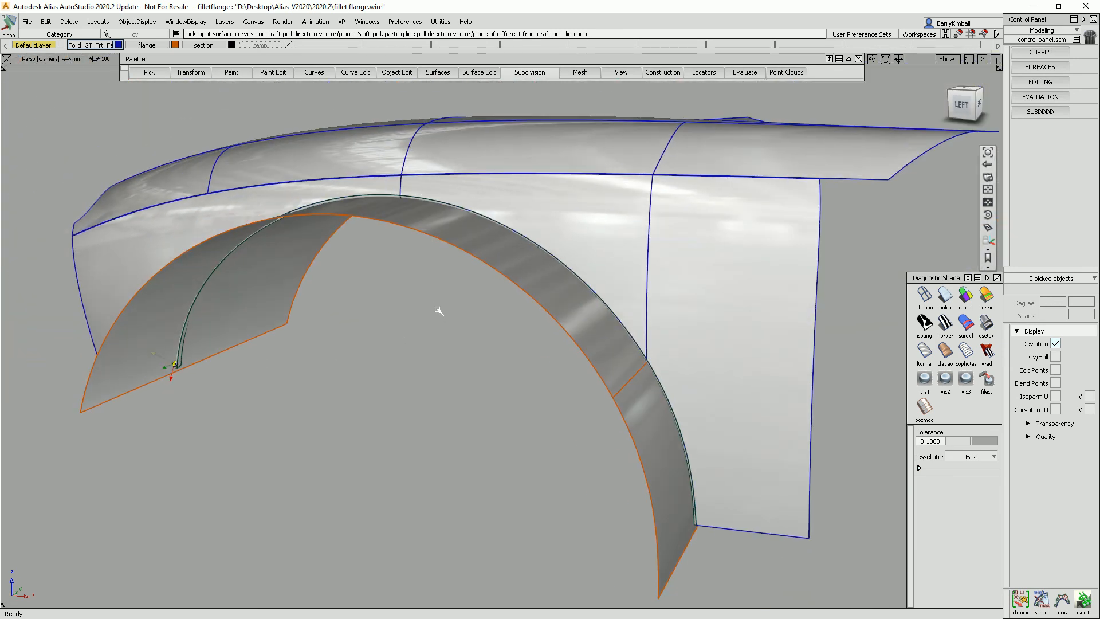
pyautogui.click(174, 46)
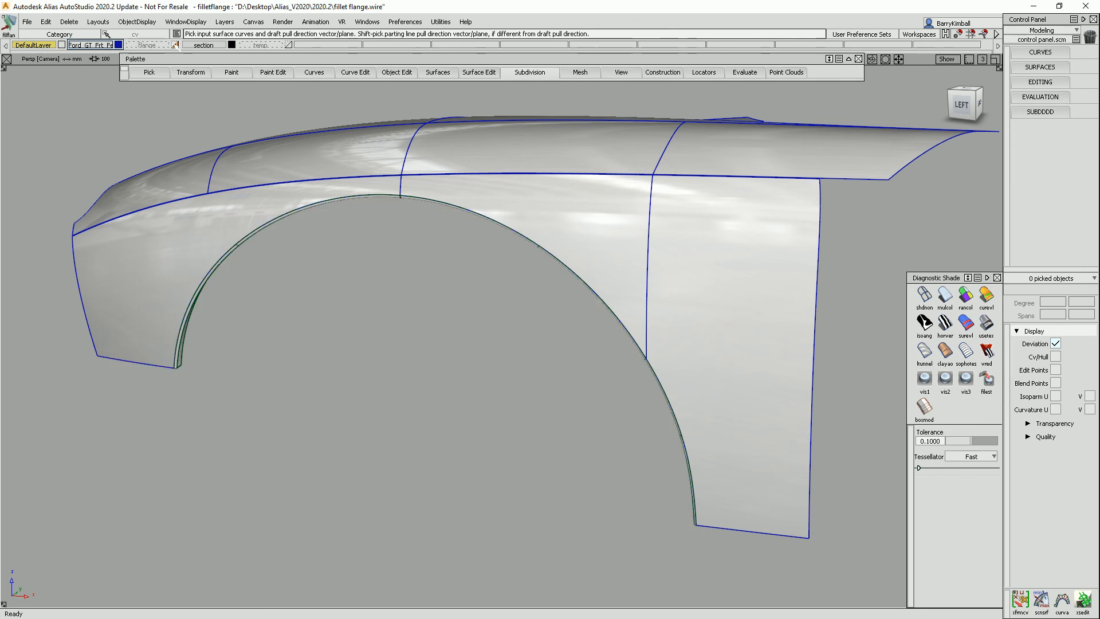
pyautogui.keyDown('ctrl'); pyautogui.keyDown('shift'); pyautogui.moveTo(444, 364); pyautogui.dragTo(413, 267); pyautogui.keyUp('shift'); pyautogui.keyUp('ctrl')
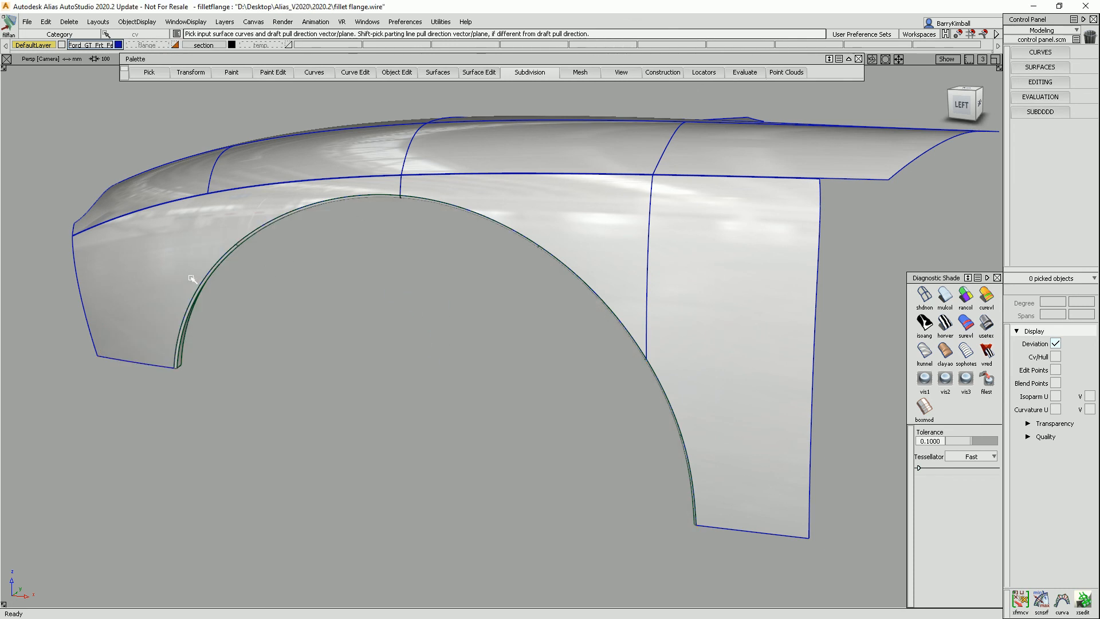
# Open the Cross Section Editor and start a new Radial cross-section group.
pyautogui.click(1082, 599)
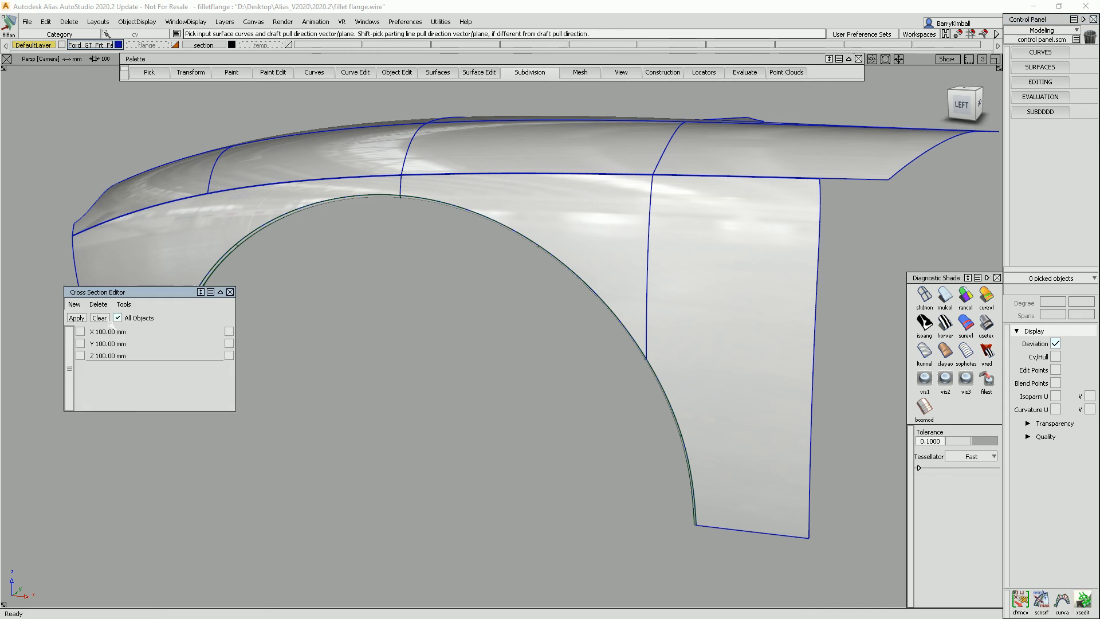
pyautogui.click(75, 304)
pyautogui.moveTo(89, 331)
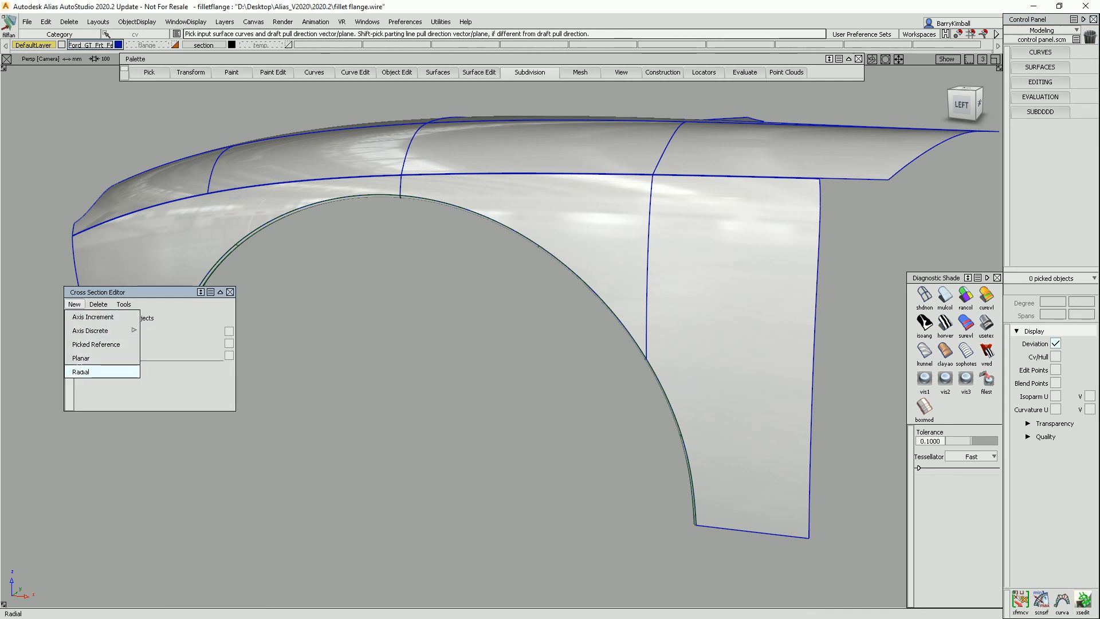
pyautogui.click(131, 372)
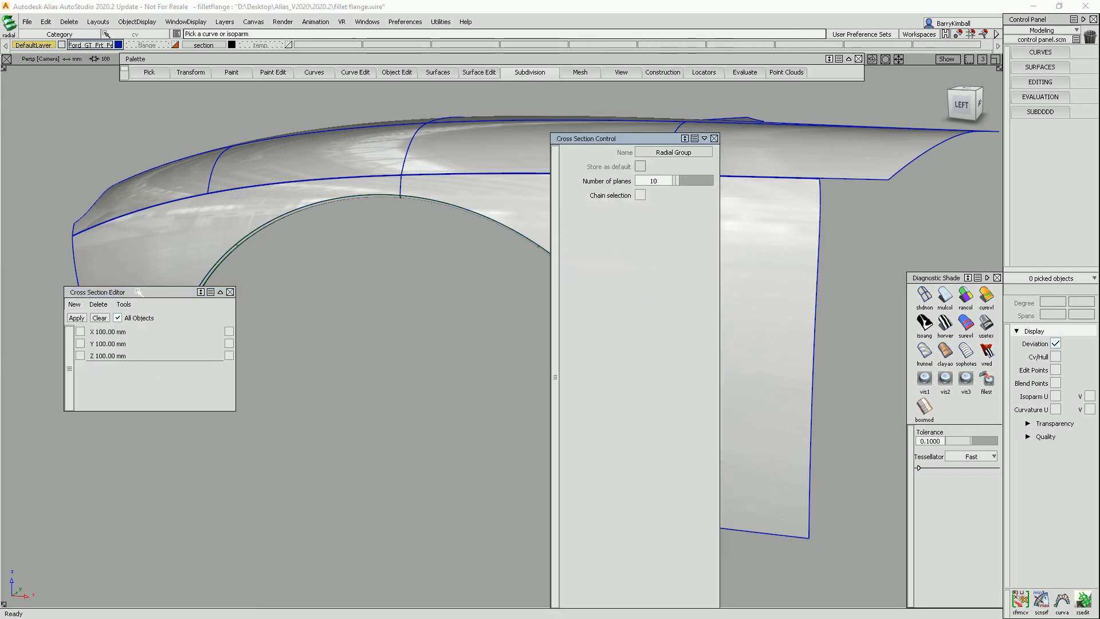
pyautogui.moveTo(119, 293); pyautogui.dragTo(96, 408)
pyautogui.keyDown('alt'); pyautogui.keyDown('shift'); pyautogui.moveTo(179, 329); pyautogui.dragTo(283, 399); pyautogui.keyUp('shift'); pyautogui.keyUp('alt')
pyautogui.keyDown('alt'); pyautogui.keyDown('shift'); pyautogui.moveTo(283, 399); pyautogui.dragTo(287, 136, button='right'); pyautogui.keyUp('shift'); pyautogui.keyUp('alt')
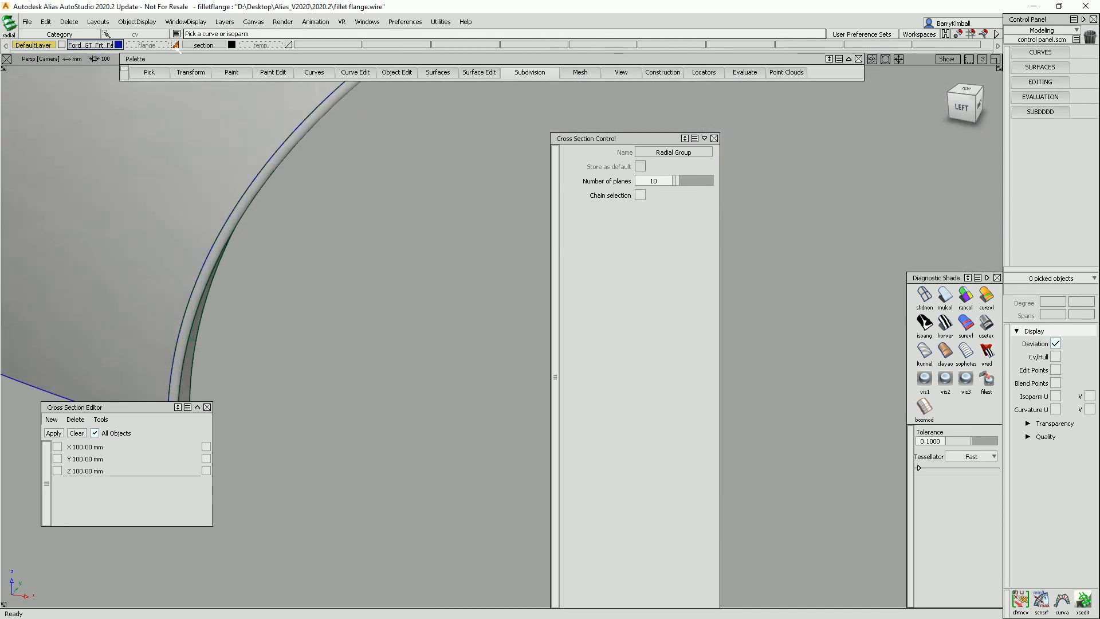
# Show the reference flange layer and pick the wheel-arch edge to place the radial sections.
pyautogui.click(175, 45)
pyautogui.keyDown('alt'); pyautogui.keyDown('shift'); pyautogui.moveTo(288, 158); pyautogui.dragTo(443, 272, button='right'); pyautogui.keyUp('shift'); pyautogui.keyUp('alt')
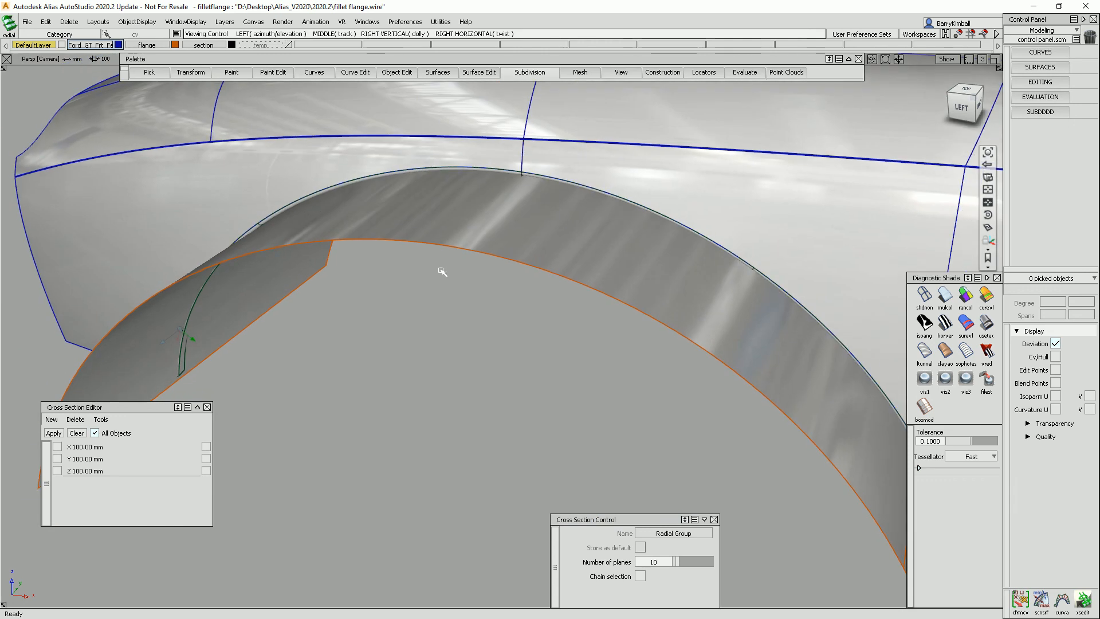
pyautogui.click(473, 252)
pyautogui.keyDown('alt'); pyautogui.keyDown('shift'); pyautogui.moveTo(523, 329); pyautogui.dragTo(505, 309, button='right'); pyautogui.keyUp('shift'); pyautogui.keyUp('alt')
pyautogui.click(665, 288)
pyautogui.keyDown('alt'); pyautogui.keyDown('shift'); pyautogui.moveTo(505, 309); pyautogui.dragTo(619, 271, button='middle'); pyautogui.keyUp('shift'); pyautogui.keyUp('alt')
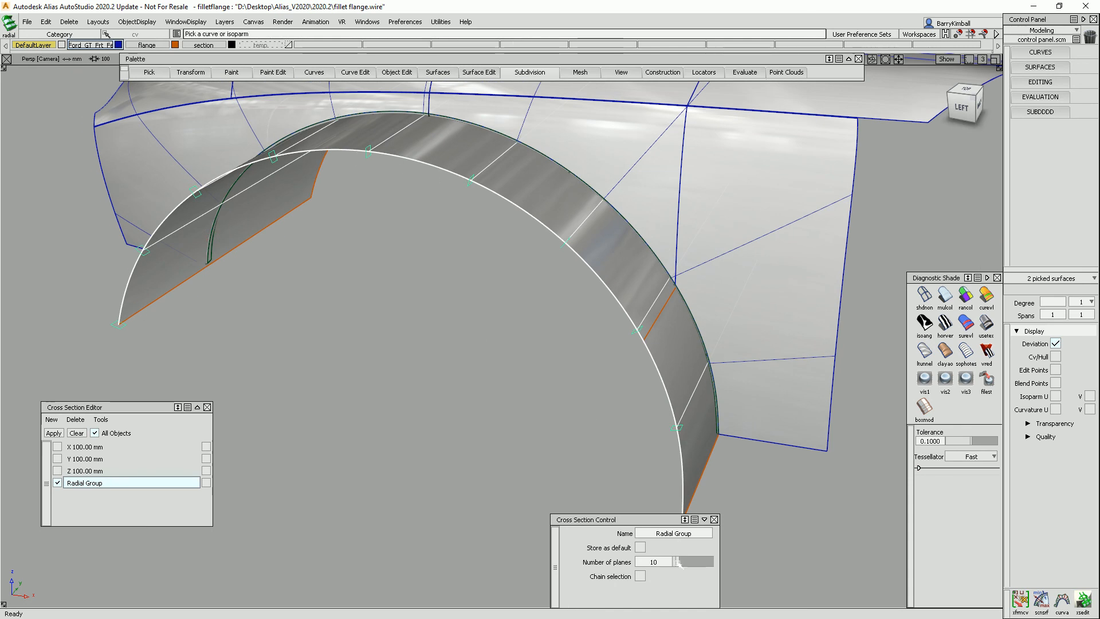
# Set the radial group's number of planes to 18 and close the Cross Section Editor.
pyautogui.click(661, 562)
pyautogui.moveTo(669, 564); pyautogui.dragTo(676, 564)
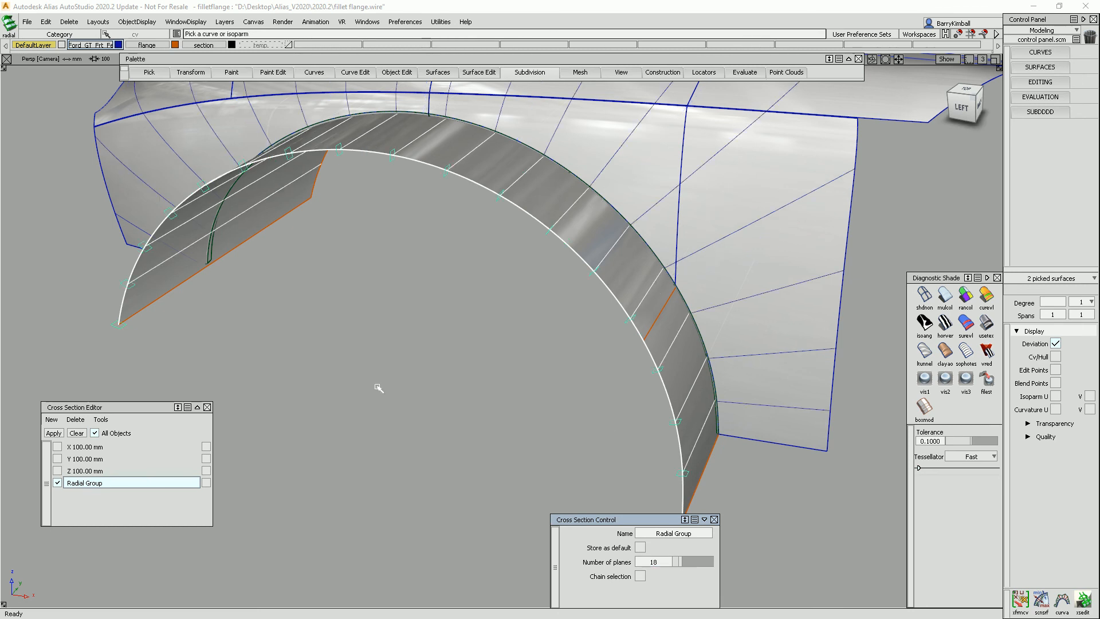
pyautogui.click(207, 406)
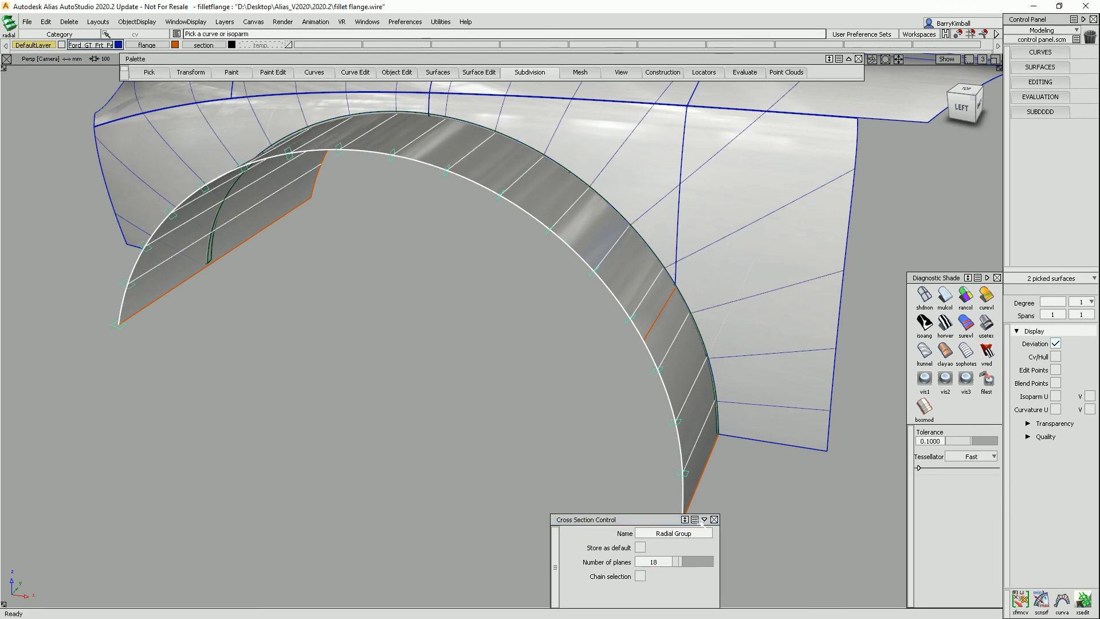
# Close the cross-section control window and hide the reference flange layer.
pyautogui.click(714, 518)
pyautogui.keyDown('alt'); pyautogui.keyDown('shift'); pyautogui.moveTo(670, 472); pyautogui.dragTo(705, 456); pyautogui.keyUp('shift'); pyautogui.keyUp('alt')
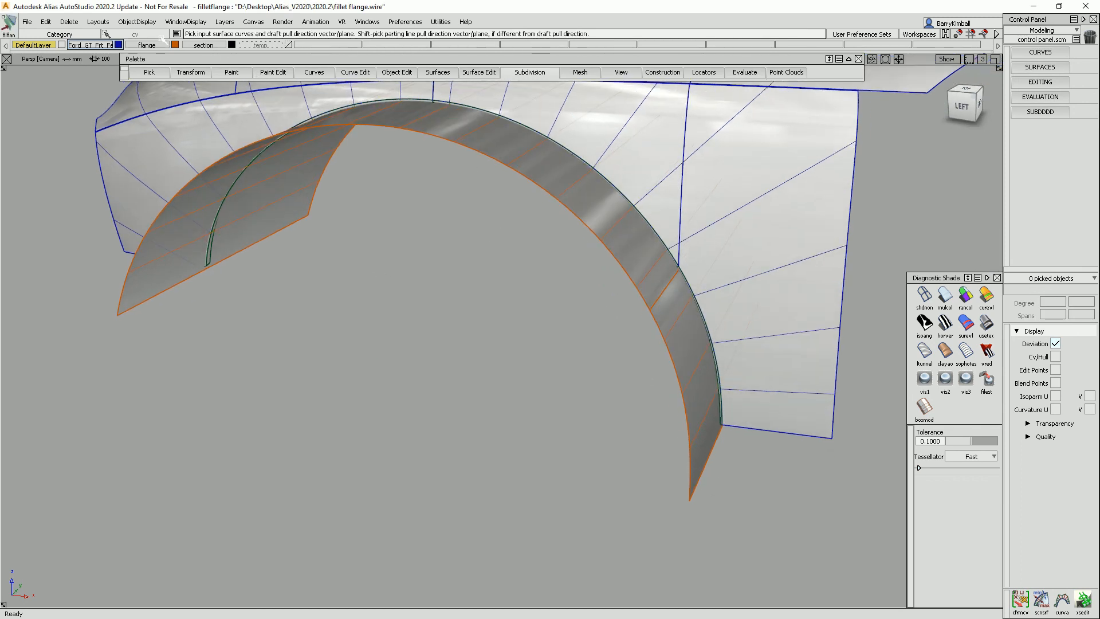
pyautogui.click(162, 43)
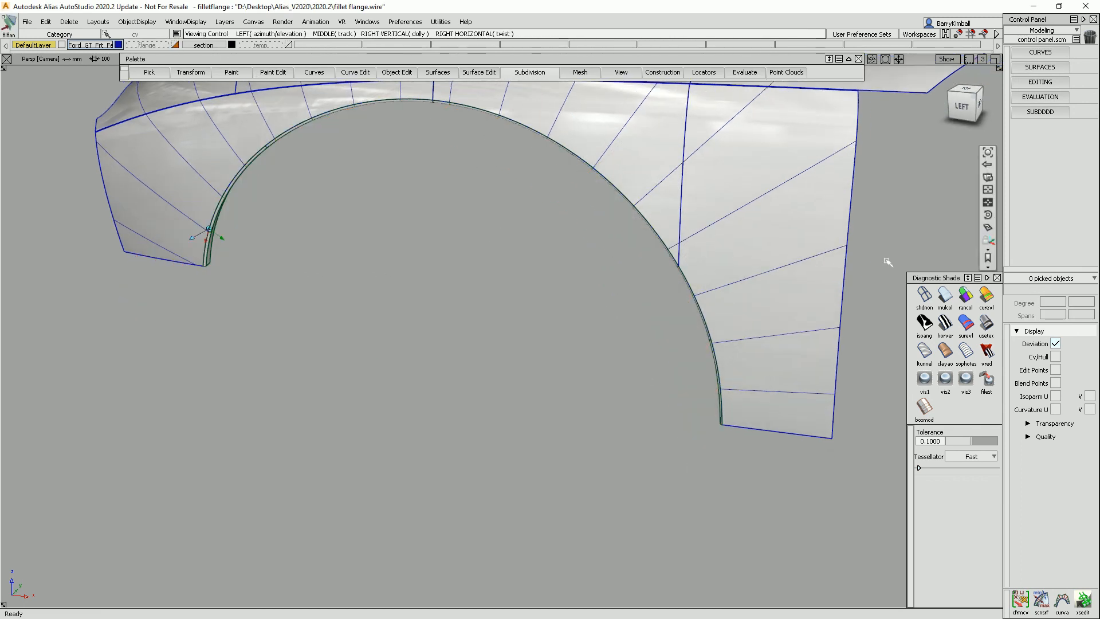
# Temporarily hide the model geometry to examine the radial cross-section curves on their own, then show the model again.
pyautogui.moveTo(692, 265)
pyautogui.keyDown('alt'); pyautogui.keyDown('shift'); pyautogui.mouseDown()
pyautogui.moveTo(510, 307)
pyautogui.moveTo(726, 353)
pyautogui.moveTo(695, 380)
pyautogui.moveTo(687, 265)
pyautogui.moveTo(613, 274)
pyautogui.moveTo(573, 252)
pyautogui.mouseUp(); pyautogui.keyUp('shift'); pyautogui.keyUp('alt')
pyautogui.click(946, 59)
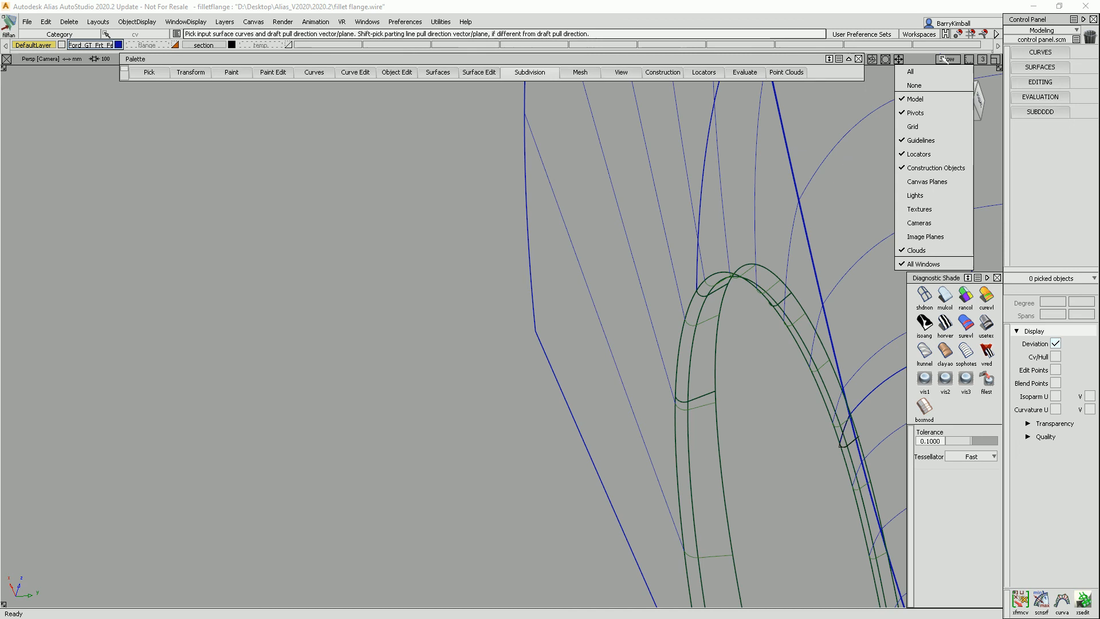
pyautogui.click(937, 104)
pyautogui.keyDown('alt'); pyautogui.keyDown('shift'); pyautogui.moveTo(700, 346); pyautogui.dragTo(504, 350); pyautogui.keyUp('shift'); pyautogui.keyUp('alt')
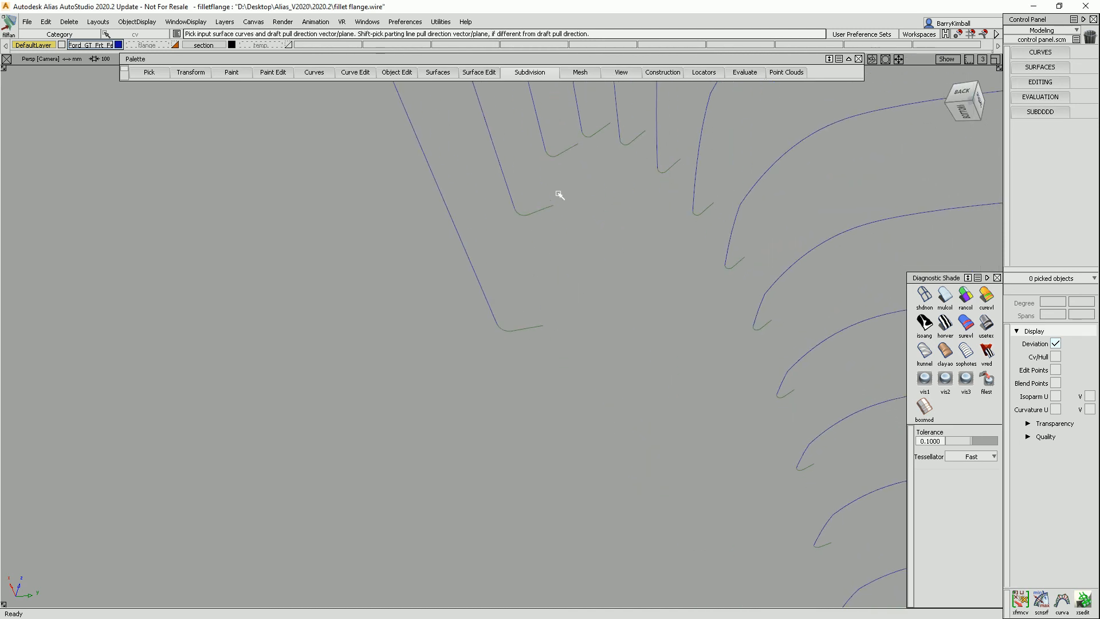
pyautogui.keyDown('alt'); pyautogui.keyDown('shift'); pyautogui.moveTo(662, 178); pyautogui.dragTo(717, 201, button='right'); pyautogui.keyUp('shift'); pyautogui.keyUp('alt')
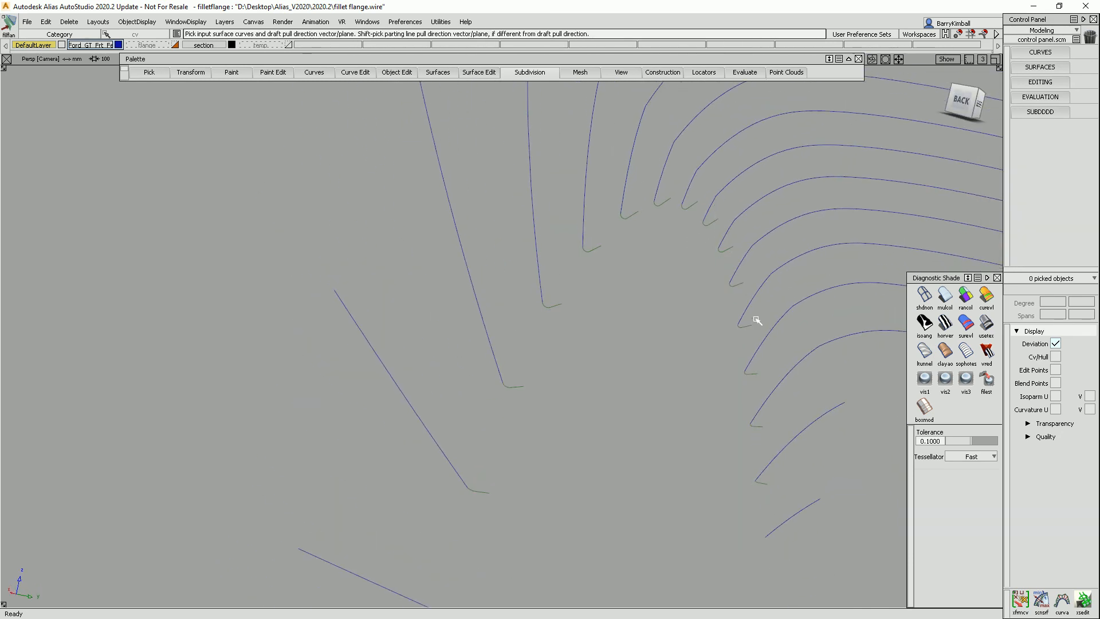
pyautogui.keyDown('alt'); pyautogui.keyDown('shift'); pyautogui.moveTo(781, 521); pyautogui.dragTo(770, 297, button='right'); pyautogui.keyUp('shift'); pyautogui.keyUp('alt')
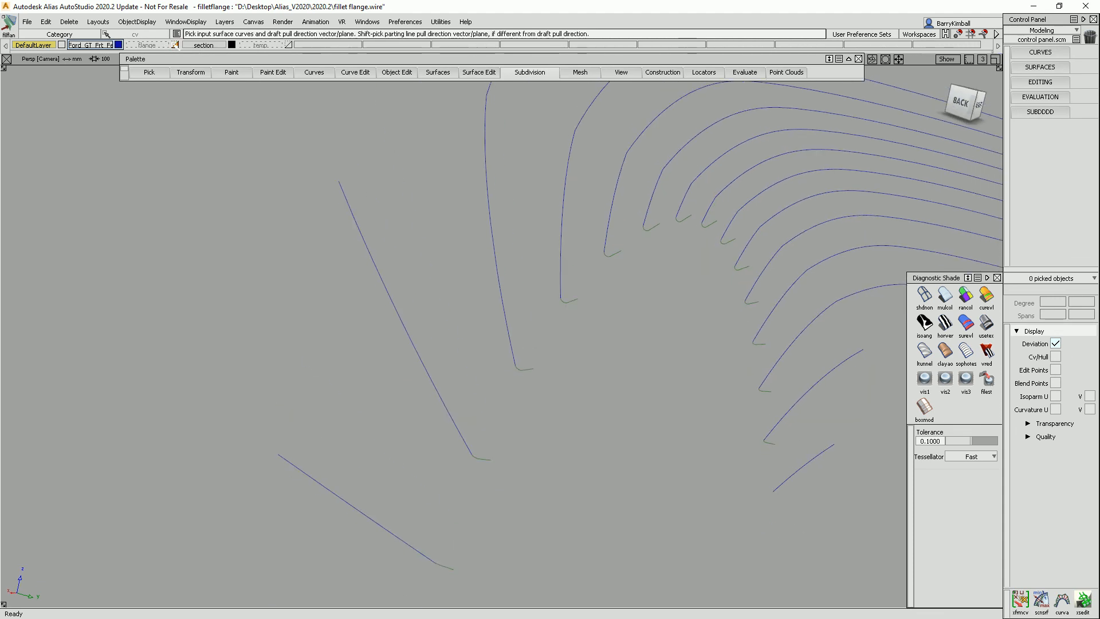
pyautogui.click(946, 59)
pyautogui.click(917, 99)
# Orbit around the wheel arch to examine the radial cross sections along the new flange.
pyautogui.keyDown('alt'); pyautogui.keyDown('shift'); pyautogui.click(588, 286); pyautogui.keyUp('shift'); pyautogui.keyUp('alt')
pyautogui.keyDown('alt'); pyautogui.keyDown('shift'); pyautogui.moveTo(495, 345); pyautogui.dragTo(854, 378); pyautogui.keyUp('shift'); pyautogui.keyUp('alt')
pyautogui.keyDown('alt'); pyautogui.keyDown('shift'); pyautogui.moveTo(491, 290); pyautogui.dragTo(503, 308); pyautogui.keyUp('shift'); pyautogui.keyUp('alt')
pyautogui.moveTo(503, 307)
pyautogui.keyDown('alt'); pyautogui.keyDown('shift'); pyautogui.mouseDown(button='middle')
pyautogui.moveTo(508, 267)
pyautogui.moveTo(479, 235)
pyautogui.mouseUp(button='middle'); pyautogui.keyUp('shift'); pyautogui.keyUp('alt')
pyautogui.keyDown('alt'); pyautogui.keyDown('shift'); pyautogui.moveTo(478, 235); pyautogui.dragTo(490, 243); pyautogui.keyUp('shift'); pyautogui.keyUp('alt')
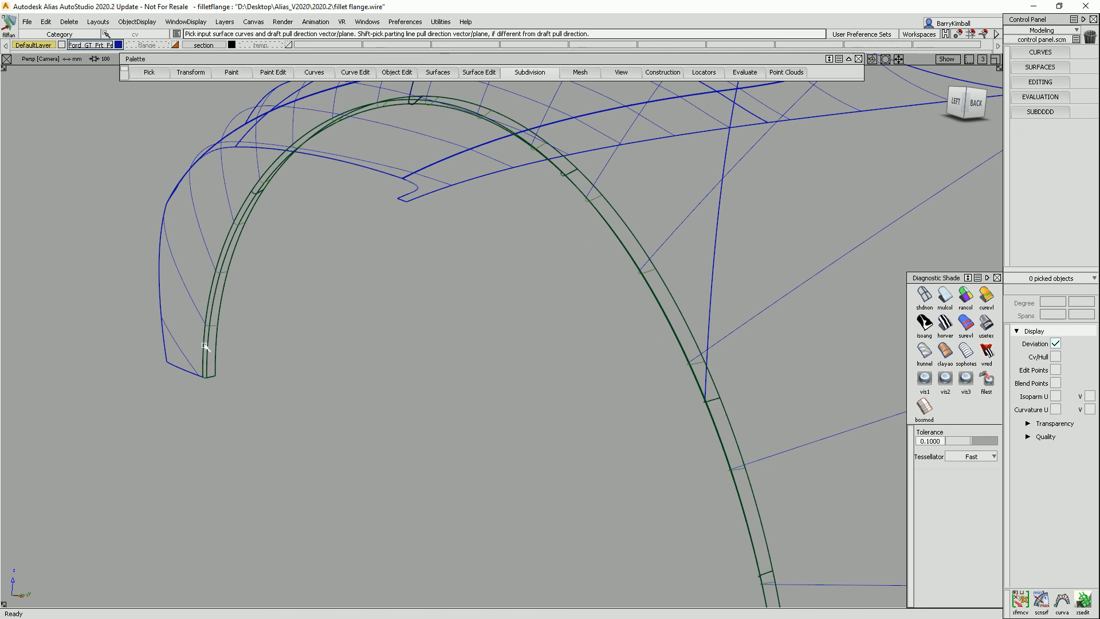
pyautogui.moveTo(235, 331)
pyautogui.keyDown('alt'); pyautogui.keyDown('shift'); pyautogui.mouseDown()
pyautogui.moveTo(525, 349)
pyautogui.moveTo(627, 390)
pyautogui.mouseUp(); pyautogui.keyUp('shift'); pyautogui.keyUp('alt')
pyautogui.keyDown('alt'); pyautogui.keyDown('shift'); pyautogui.moveTo(626, 390); pyautogui.dragTo(547, 373, button='right'); pyautogui.keyUp('shift'); pyautogui.keyUp('alt')
pyautogui.keyDown('alt'); pyautogui.keyDown('shift'); pyautogui.moveTo(548, 373); pyautogui.dragTo(586, 374); pyautogui.keyUp('shift'); pyautogui.keyUp('alt')
pyautogui.keyDown('alt'); pyautogui.keyDown('shift'); pyautogui.moveTo(586, 374); pyautogui.dragTo(628, 390, button='middle'); pyautogui.keyUp('shift'); pyautogui.keyUp('alt')
pyautogui.keyDown('alt'); pyautogui.keyDown('shift'); pyautogui.moveTo(627, 390); pyautogui.dragTo(630, 375); pyautogui.keyUp('shift'); pyautogui.keyUp('alt')
pyautogui.click(945, 297)
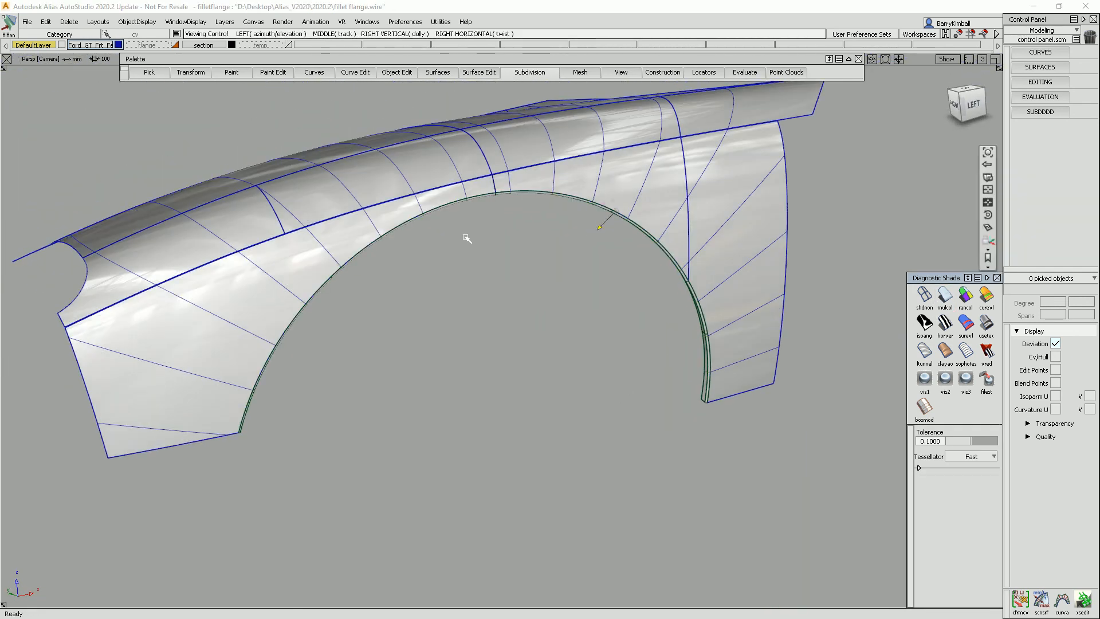
pyautogui.keyDown('alt'); pyautogui.keyDown('shift'); pyautogui.moveTo(474, 234); pyautogui.dragTo(513, 245); pyautogui.keyUp('shift'); pyautogui.keyUp('alt')
# Open the Cross Section Editor and switch off All Objects and the Radial Group sections.
pyautogui.click(1082, 601)
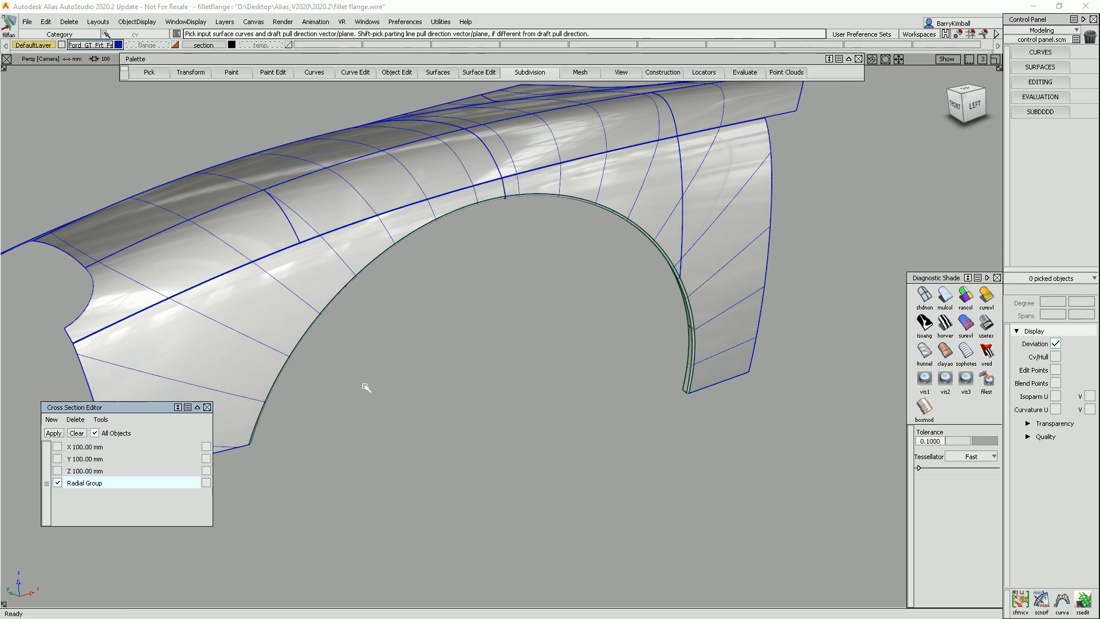
pyautogui.click(95, 433)
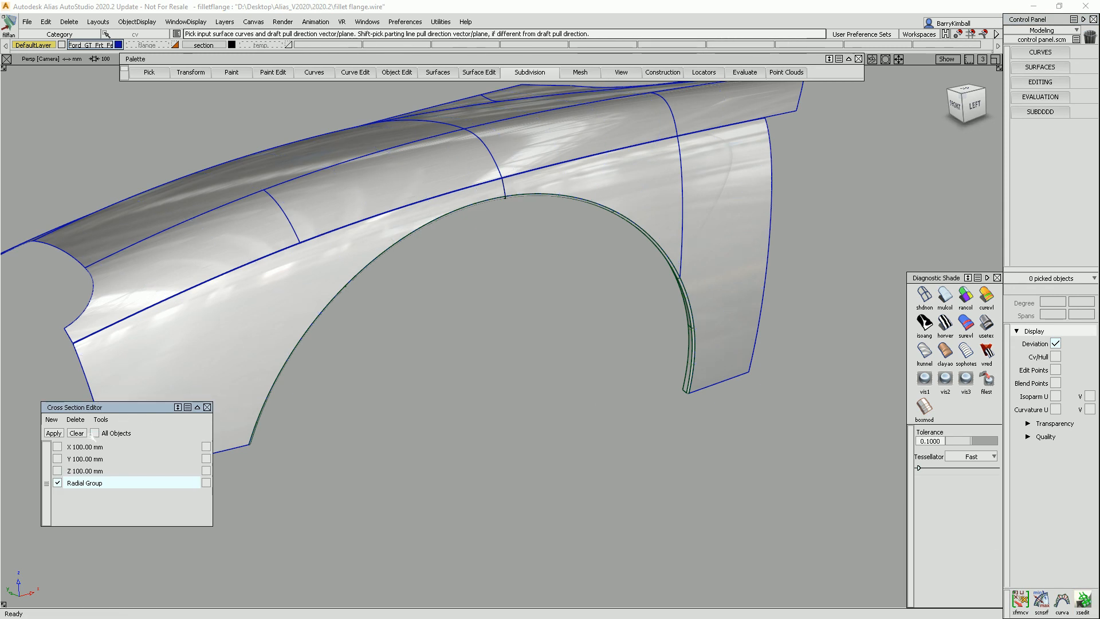
pyautogui.click(58, 482)
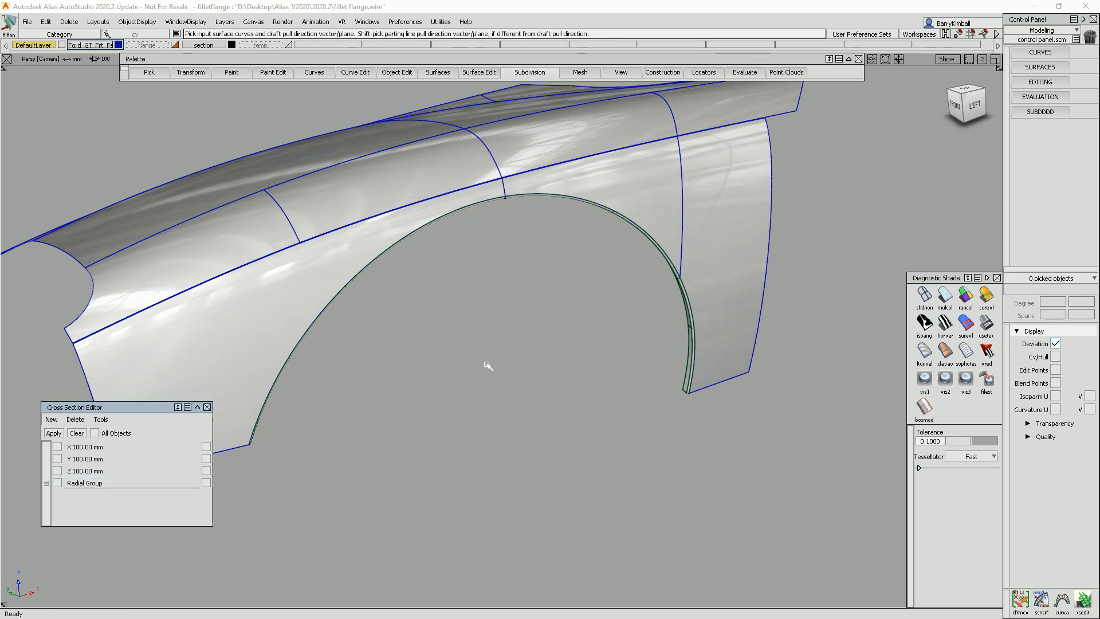